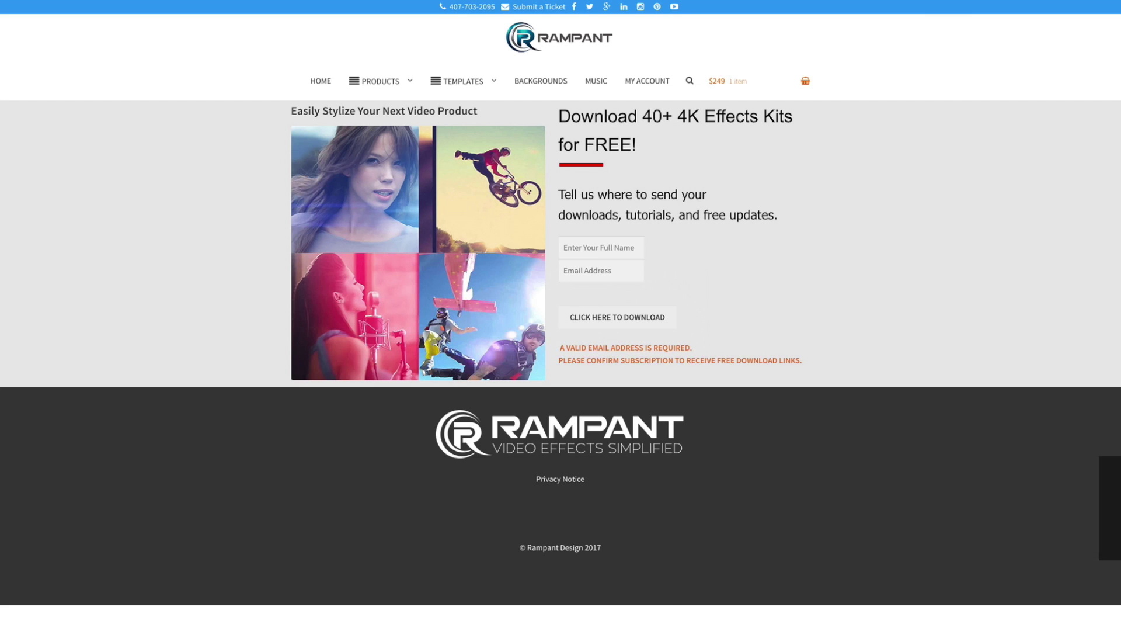
Step: Fill in the subscriber's name and e-mail address on the Rampant sign-up form
{"action": "left_click", "coordinate": [602, 249]}
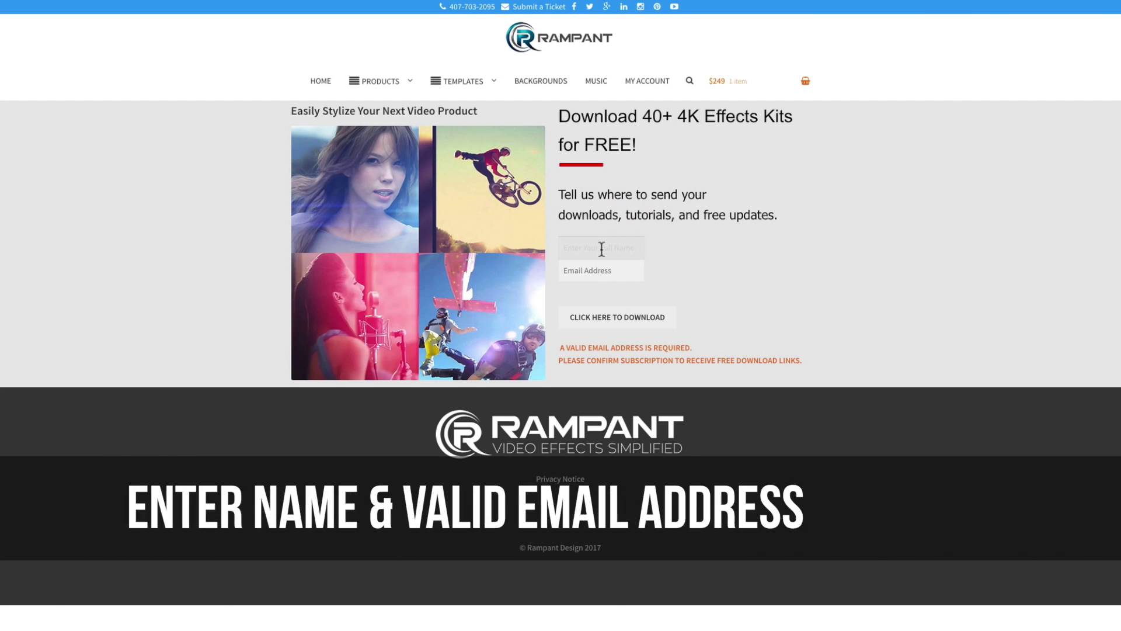
{"action": "type", "text": "Stefanie"}
{"action": "key", "text": "Tab"}
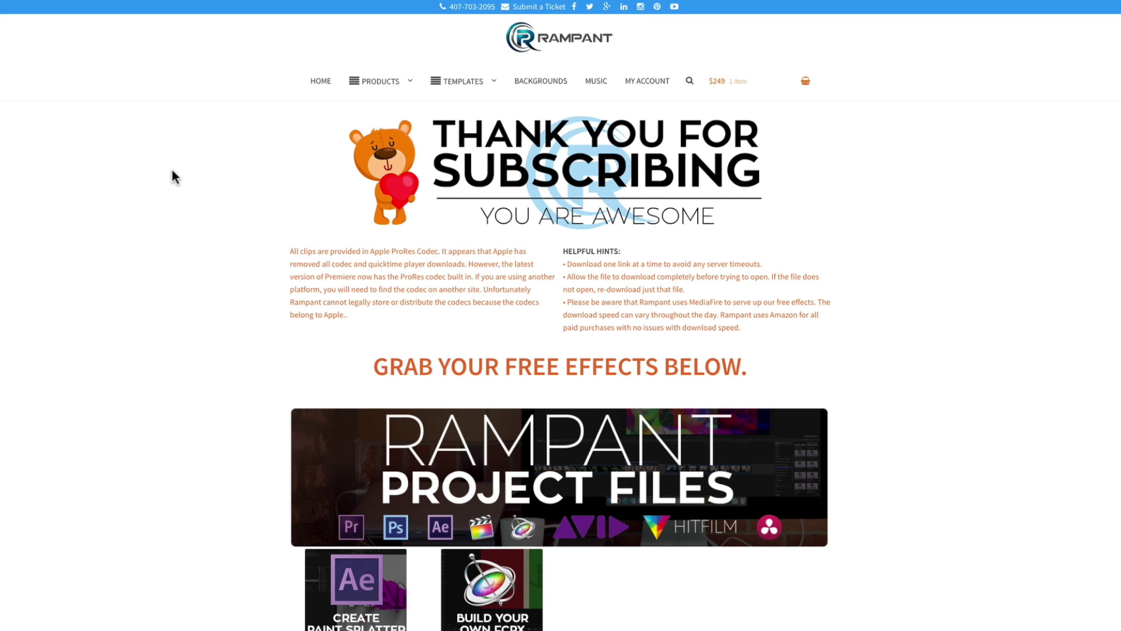
Step: Scroll down the Rampant download page toward the Film & Light free effects
{"action": "scroll", "coordinate": [295, 251], "scroll_direction": "down", "scroll_amount": 15}
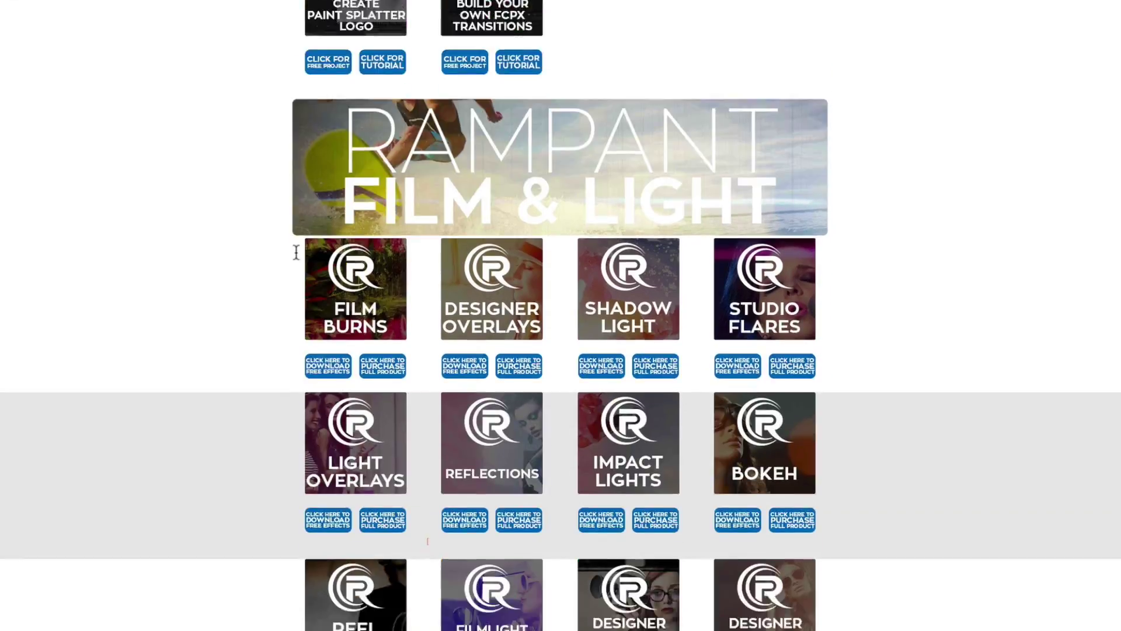
{"action": "scroll", "coordinate": [296, 251], "scroll_direction": "down", "scroll_amount": 20}
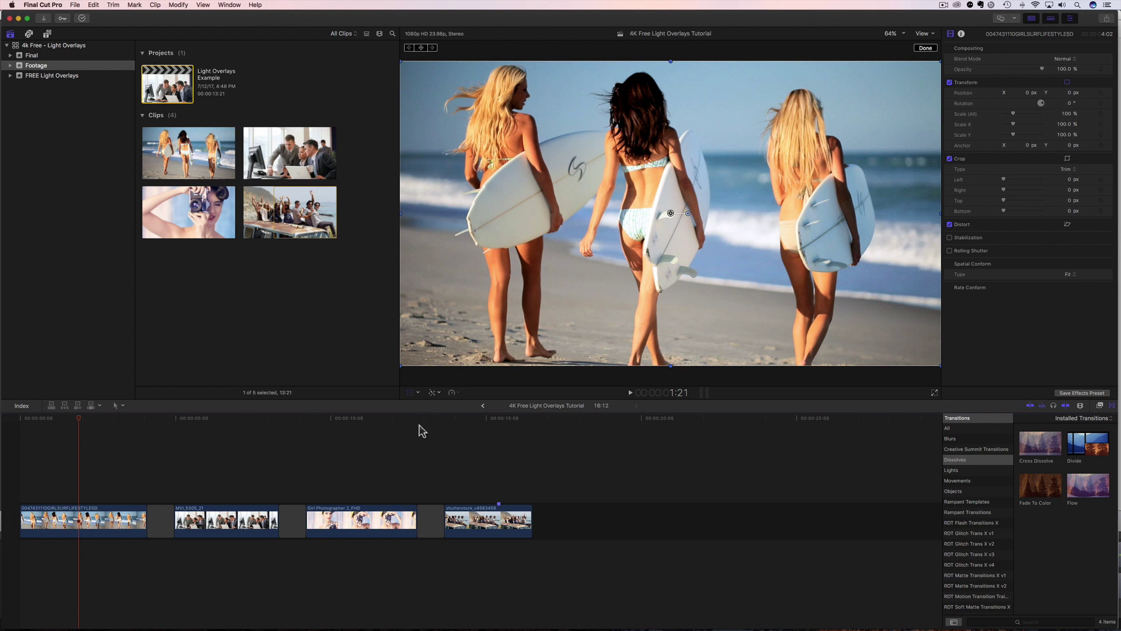
Step: Add a new event named 'Light Overlays' to the 4k Free - Light Overlays library
{"action": "right_click", "coordinate": [48, 131]}
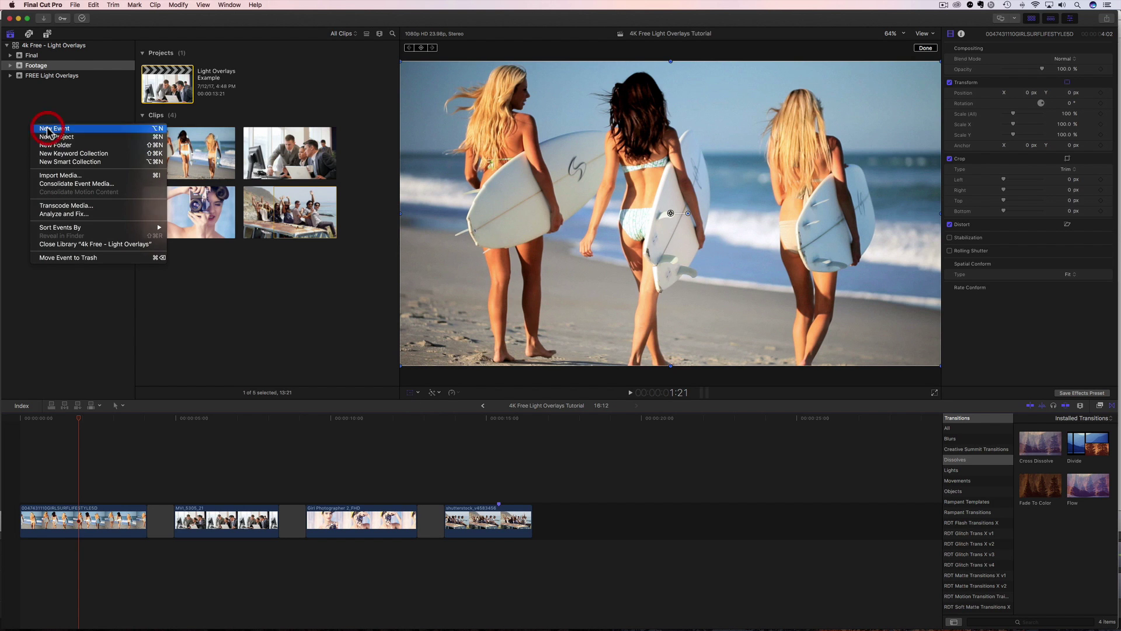
{"action": "left_click", "coordinate": [49, 128]}
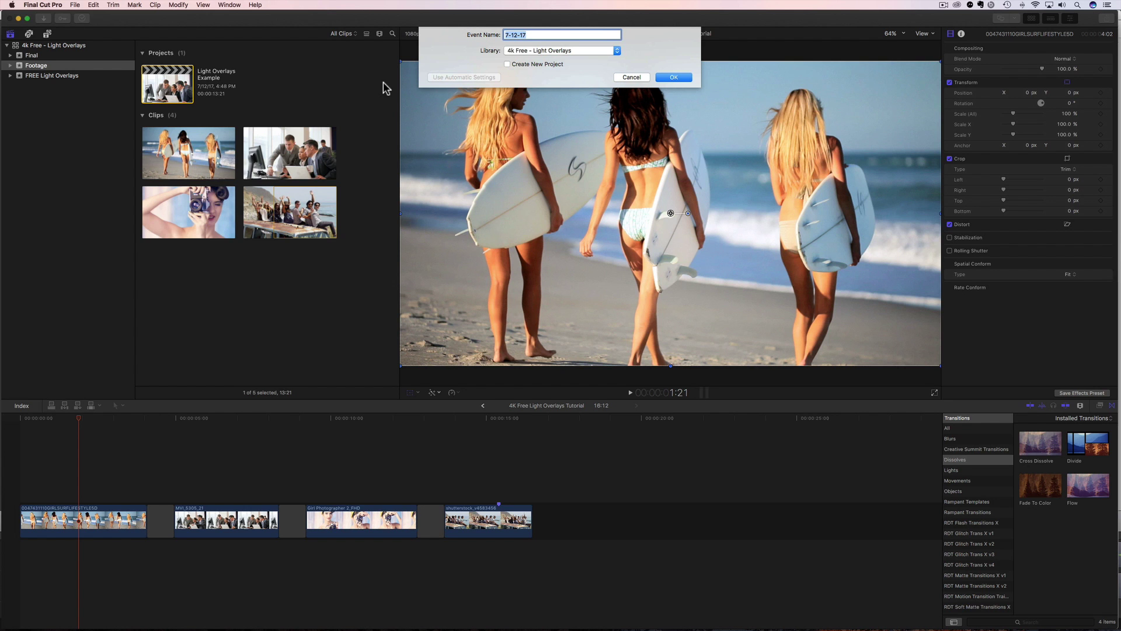
{"action": "type", "text": "Light Overly"}
{"action": "key", "text": "BackSpace"}
{"action": "type", "text": "ays"}
{"action": "key", "text": "Return"}
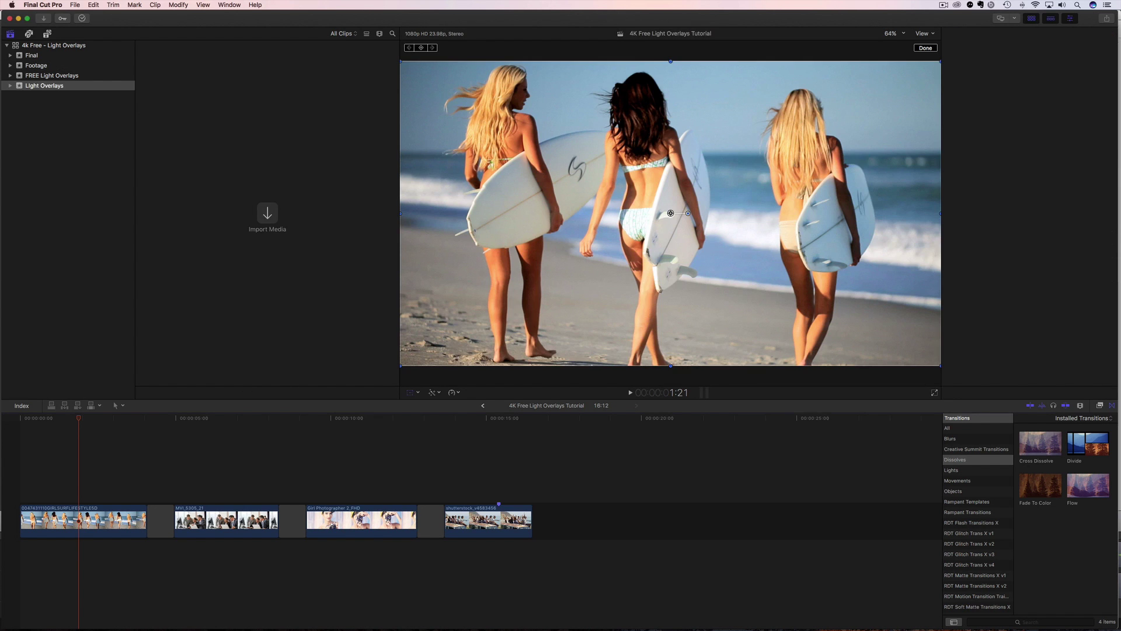
Step: Switch to Finder and drag all nine Rampant overlay .mov files into the Light Overlays event
{"action": "key", "text": "super+Tab"}
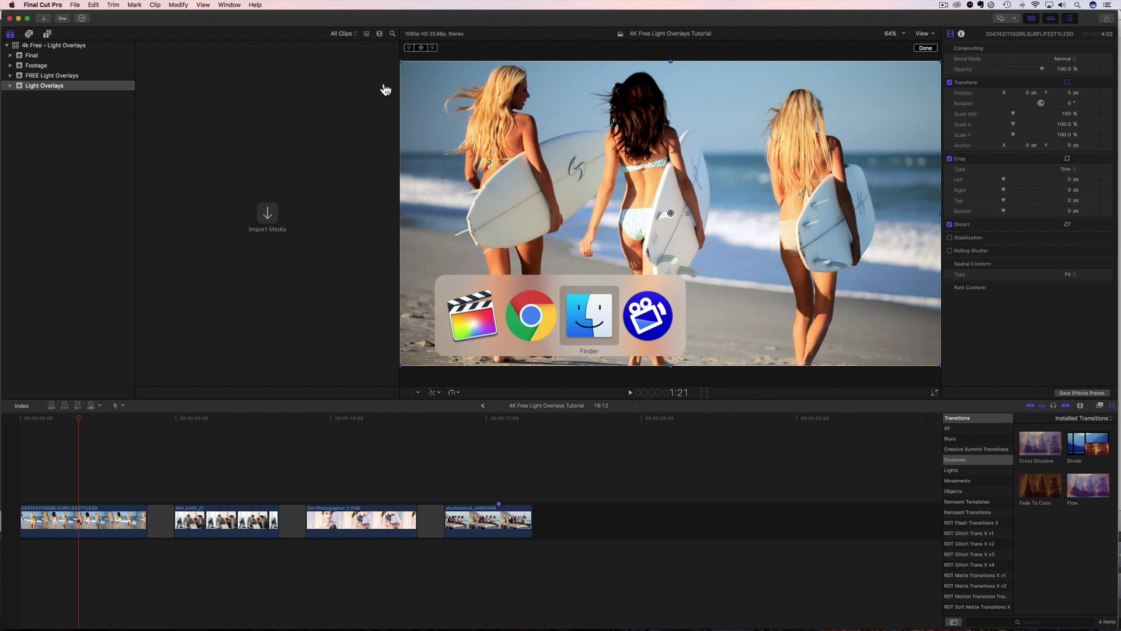
{"action": "key", "text": "super+Tab"}
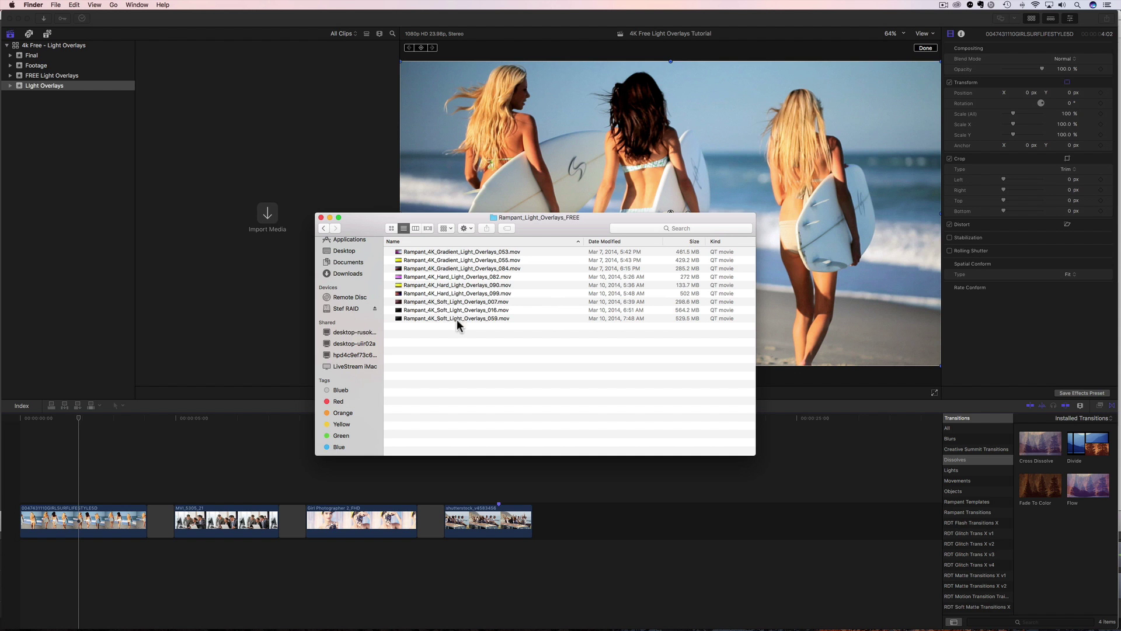
{"action": "left_click", "coordinate": [426, 318]}
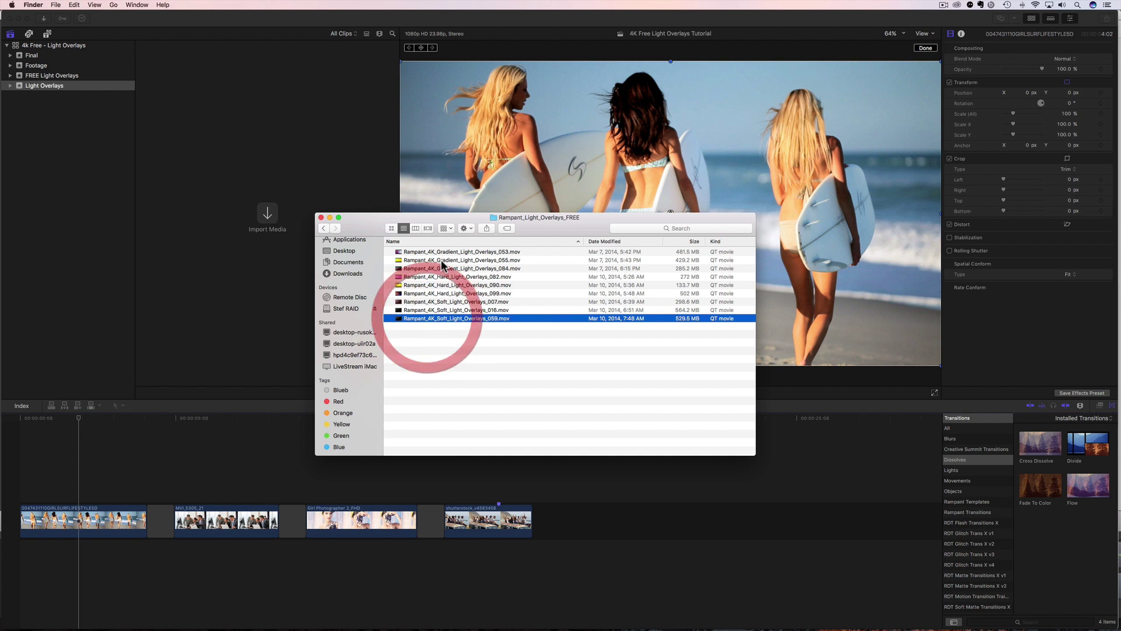
{"action": "left_click", "coordinate": [439, 253], "text": "shift"}
{"action": "left_click_drag", "start_coordinate": [442, 264], "coordinate": [250, 161]}
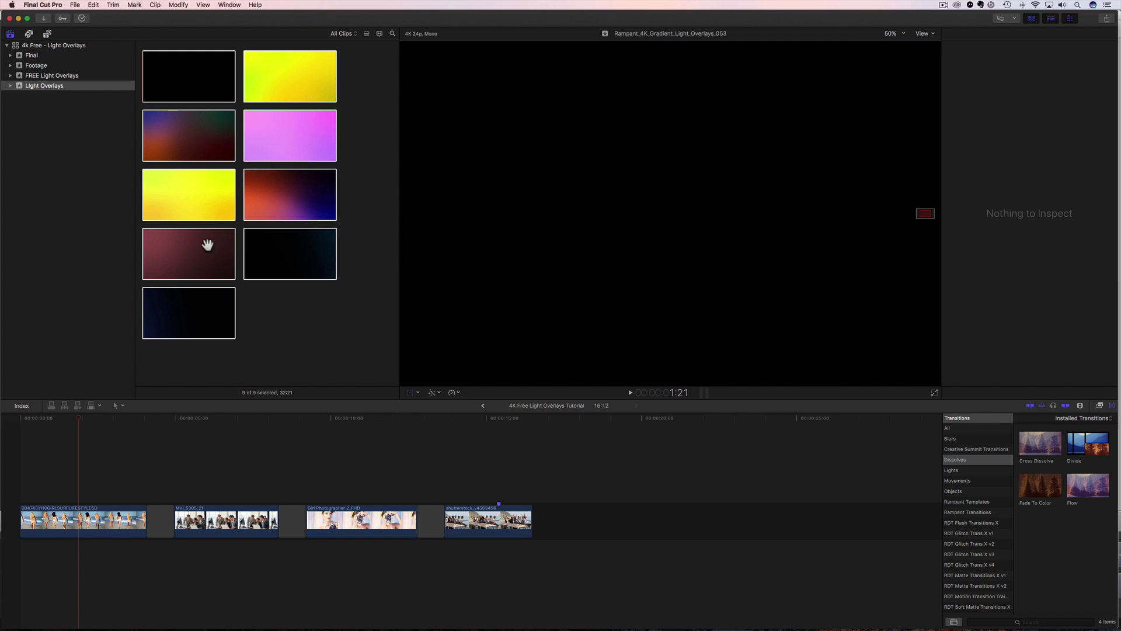
Step: Show the Inspector and place Rampant_4K_Gradient_Light_Overlays_055 above the first surf clip
{"action": "left_click", "coordinate": [48, 426]}
{"action": "left_click_drag", "start_coordinate": [48, 428], "coordinate": [66, 487]}
{"action": "key", "text": "cmd+4"}
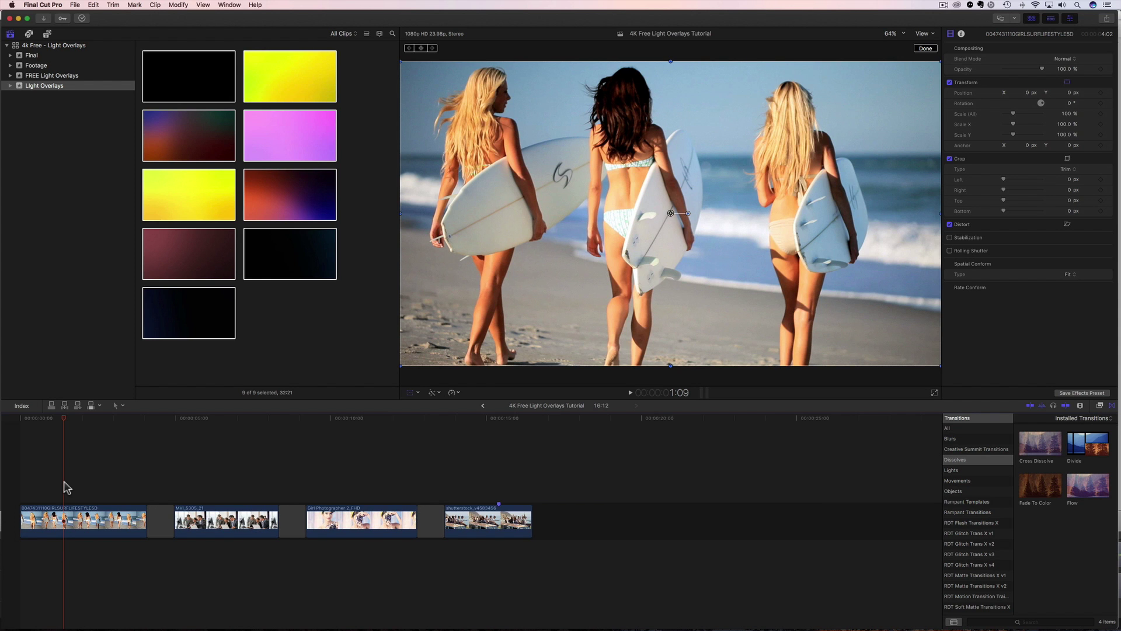
{"action": "left_click", "coordinate": [153, 254]}
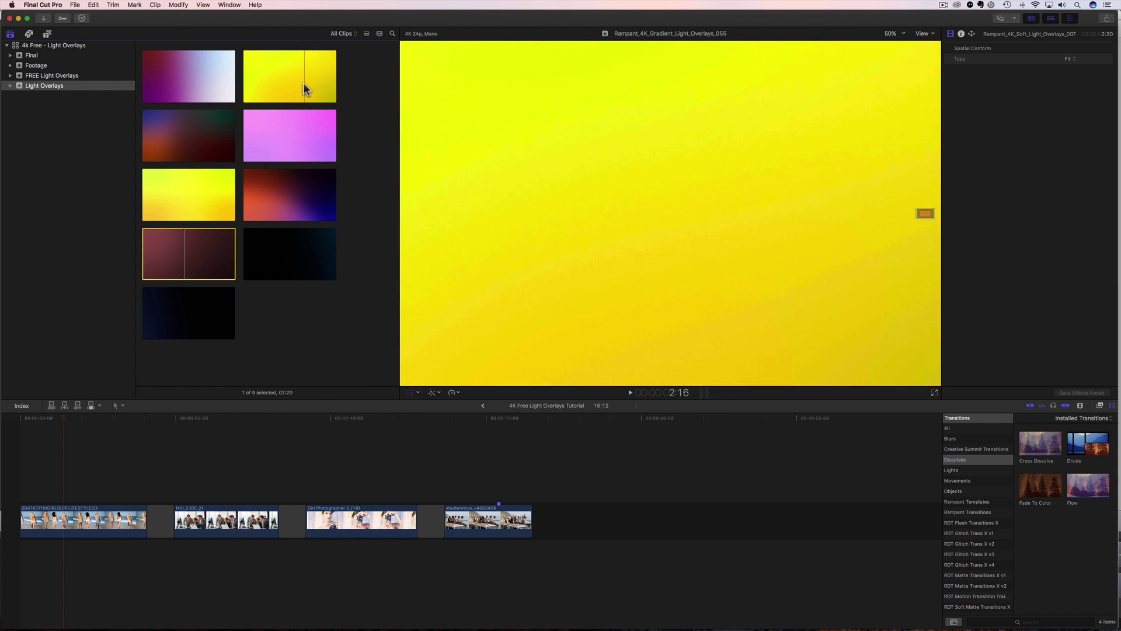
{"action": "left_click_drag", "start_coordinate": [279, 77], "coordinate": [16, 469]}
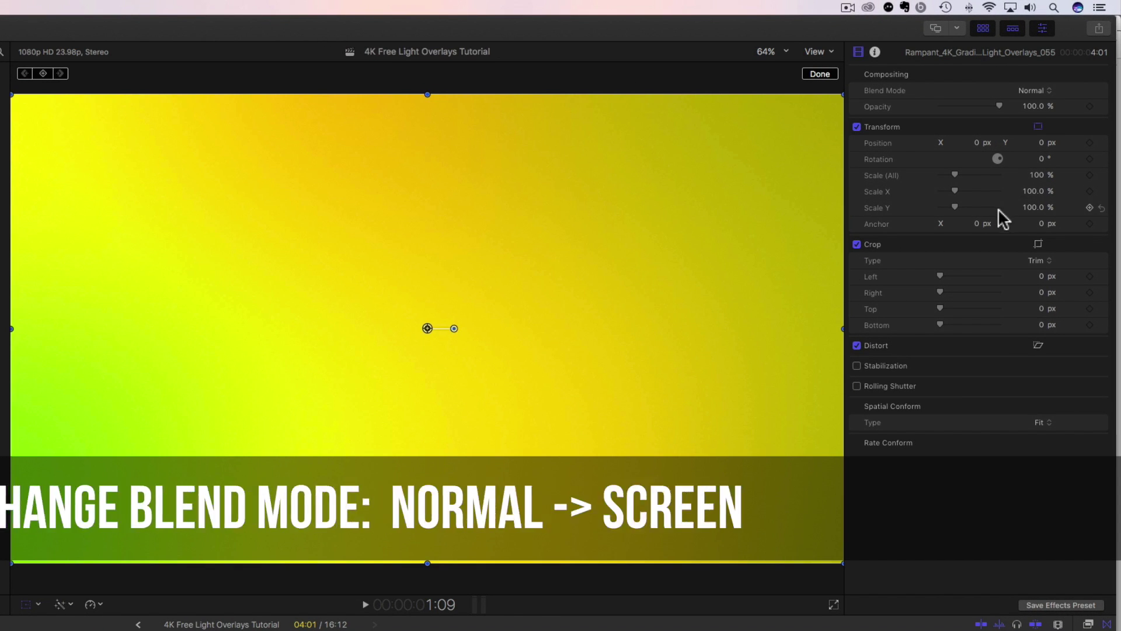
Step: Set the yellow overlay's Blend Mode to Screen and its Spatial Conform Type to Fill
{"action": "left_click", "coordinate": [1035, 89]}
{"action": "left_click", "coordinate": [1036, 203]}
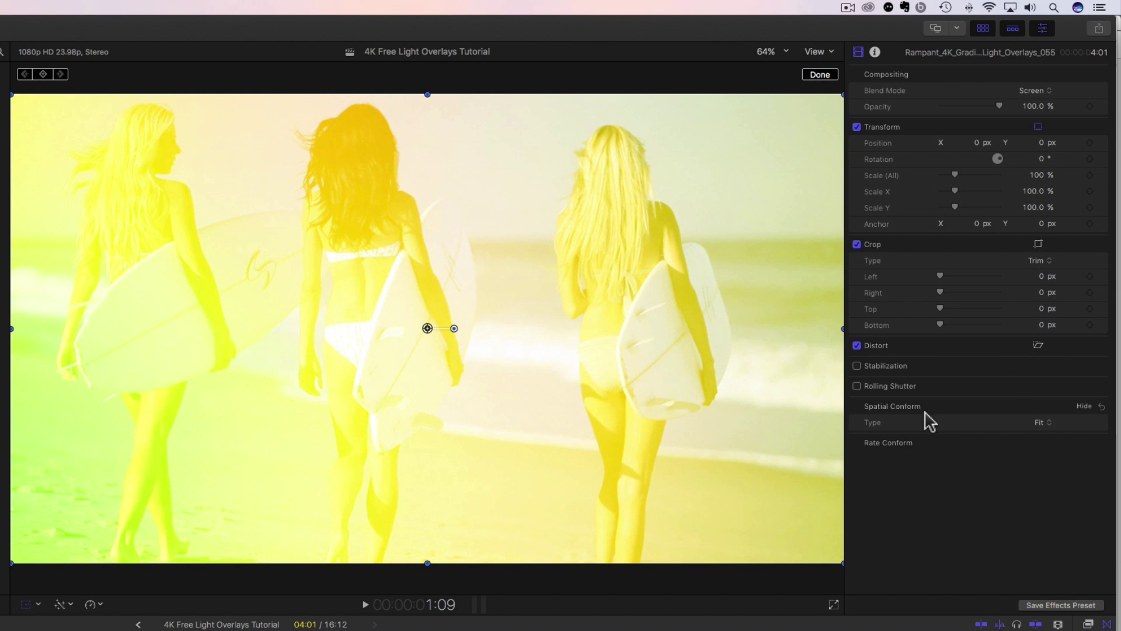
{"action": "left_click", "coordinate": [1045, 426]}
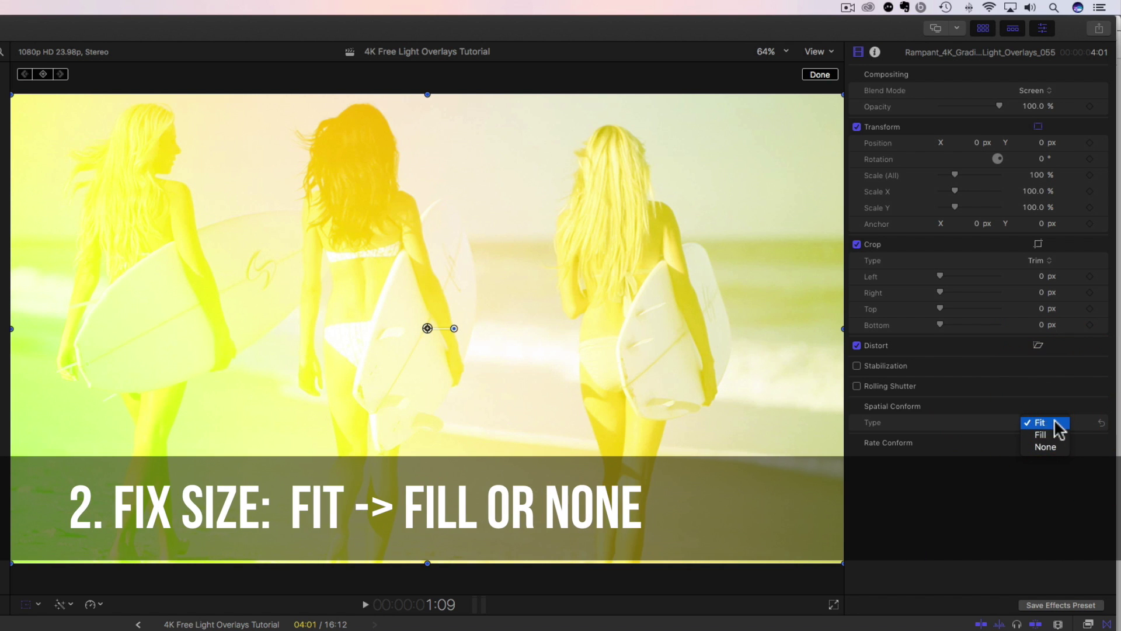
{"action": "left_click", "coordinate": [1041, 436]}
{"action": "left_click", "coordinate": [1044, 419]}
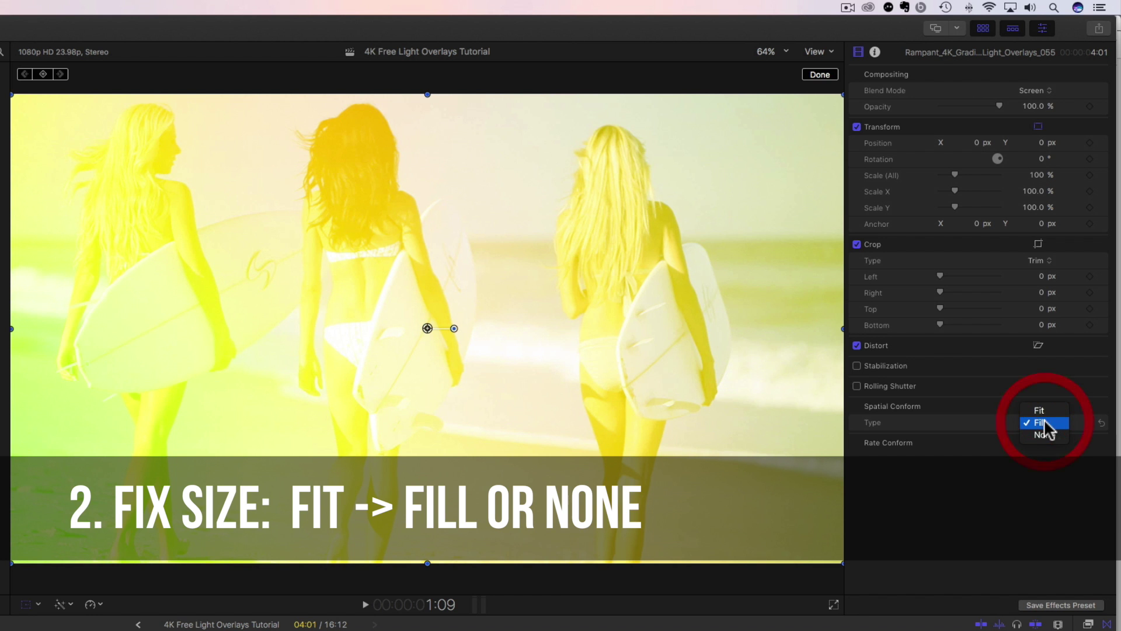
{"action": "left_click", "coordinate": [1046, 433]}
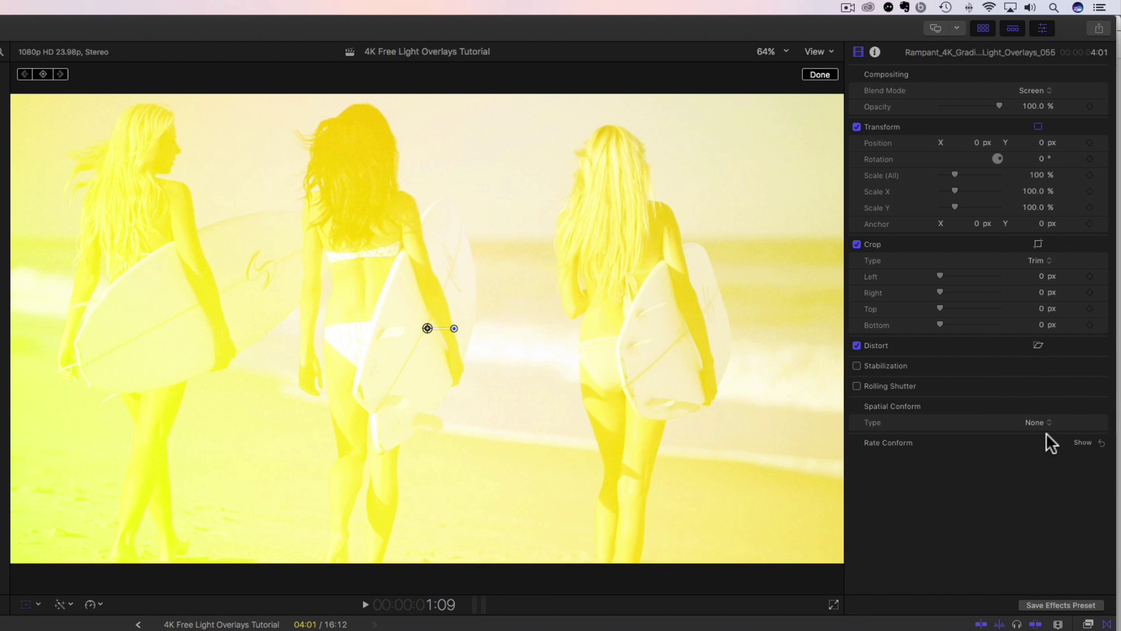
{"action": "left_click", "coordinate": [1039, 411]}
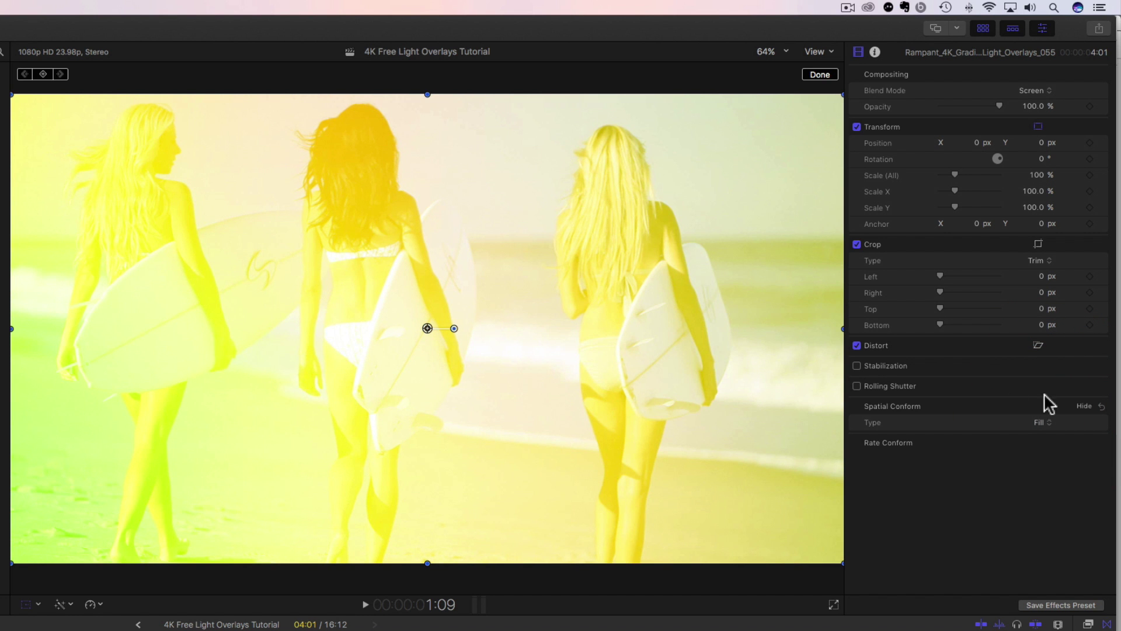
{"action": "key", "text": "Home"}
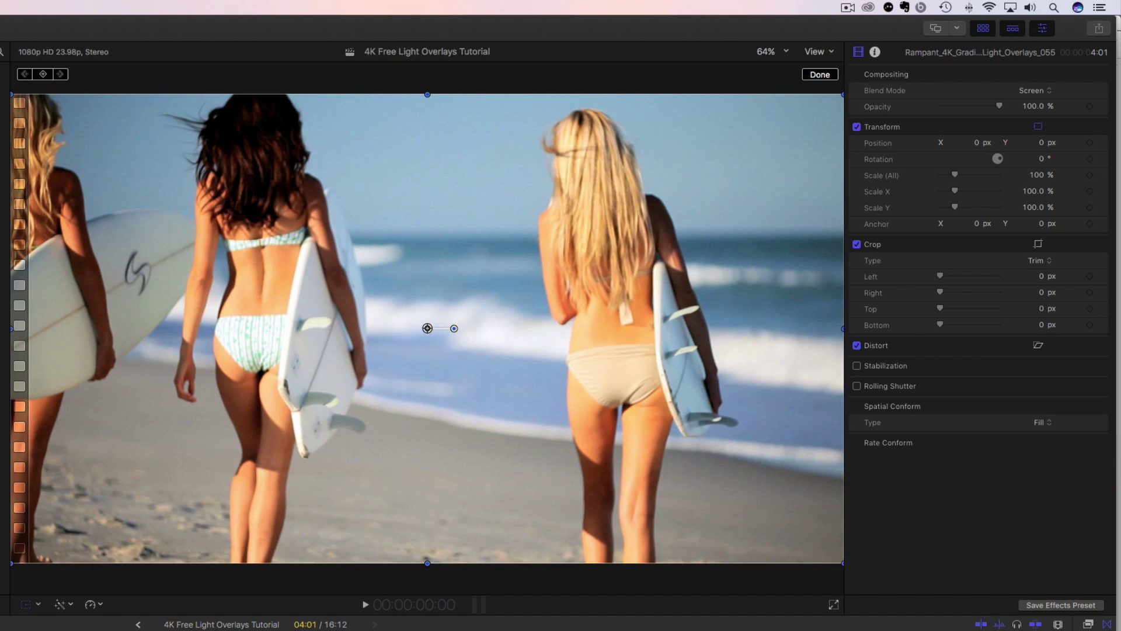
{"action": "key", "text": "space"}
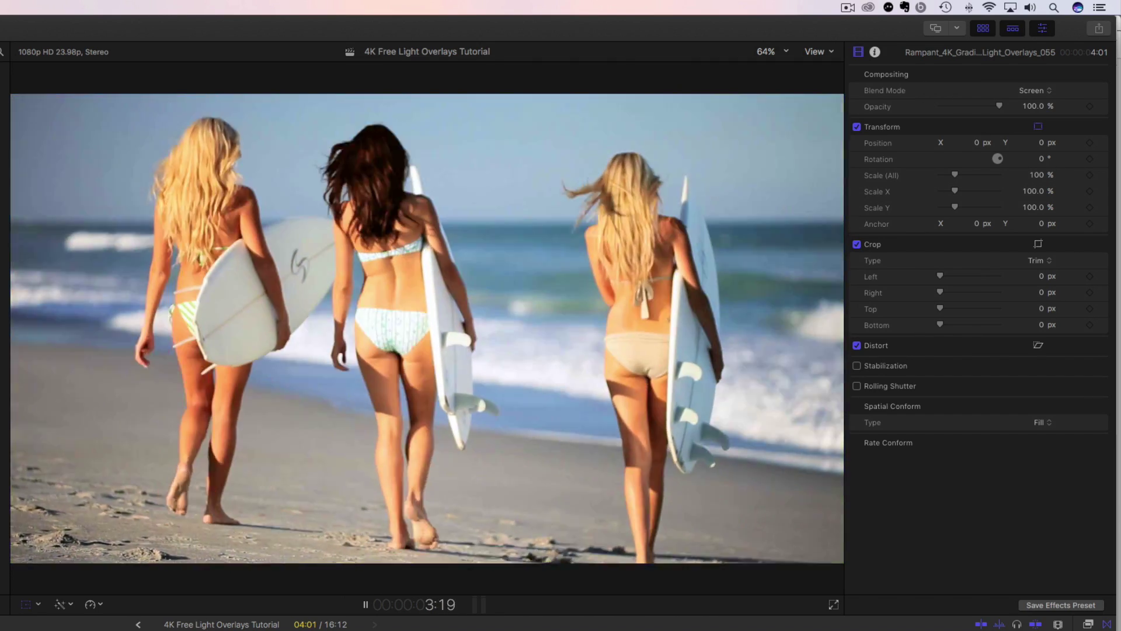
{"action": "key", "text": "space"}
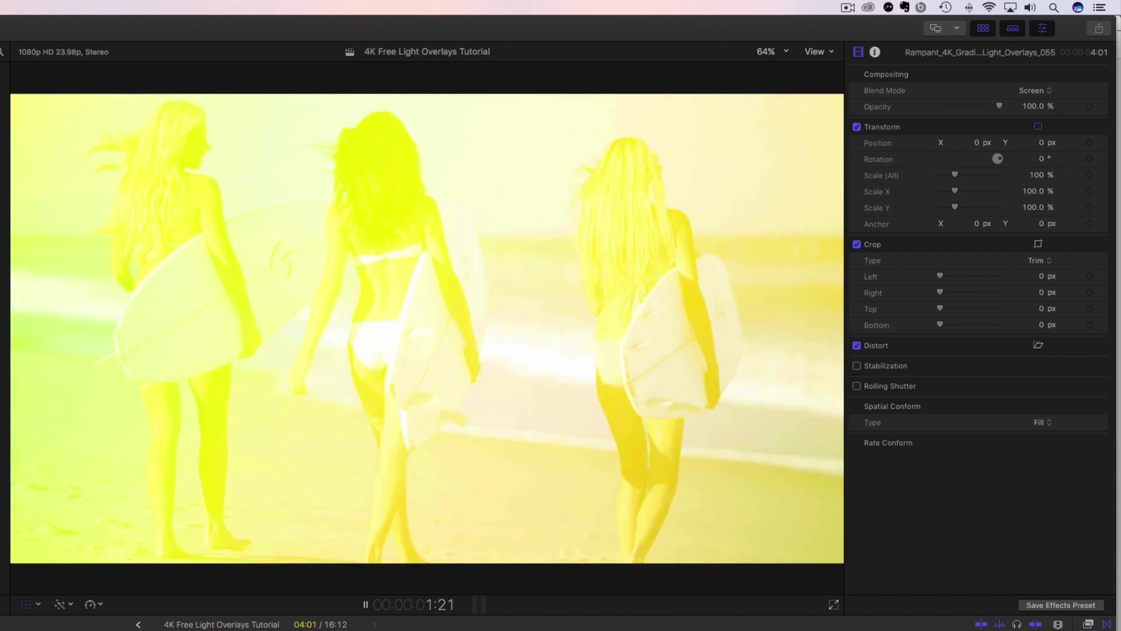
{"action": "key", "text": "shift+t"}
{"action": "key", "text": "Left"}
{"action": "key", "text": "Left"}
{"action": "key", "text": "Left"}
{"action": "key", "text": "Left"}
{"action": "key", "text": "Left"}
{"action": "key", "text": "Left"}
{"action": "key", "text": "Left"}
{"action": "key", "text": "Left"}
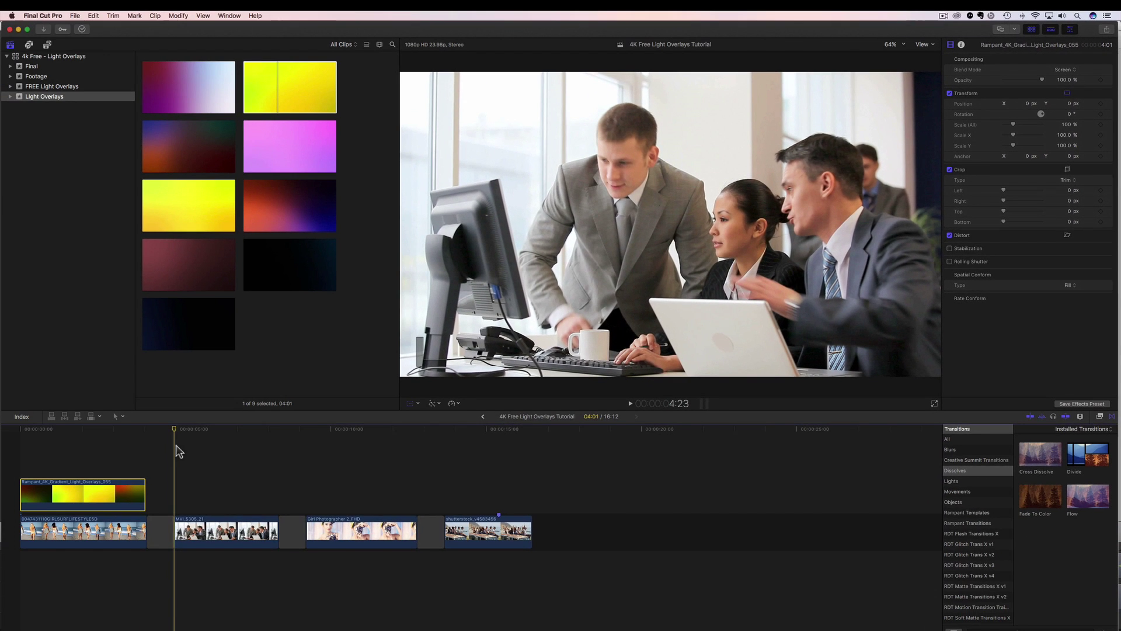
Step: Place Rampant_4K_Soft_Light_Overlays_016 above the MVI_5305_21 office clip, trimmed to end with it
{"action": "left_click", "coordinate": [153, 159]}
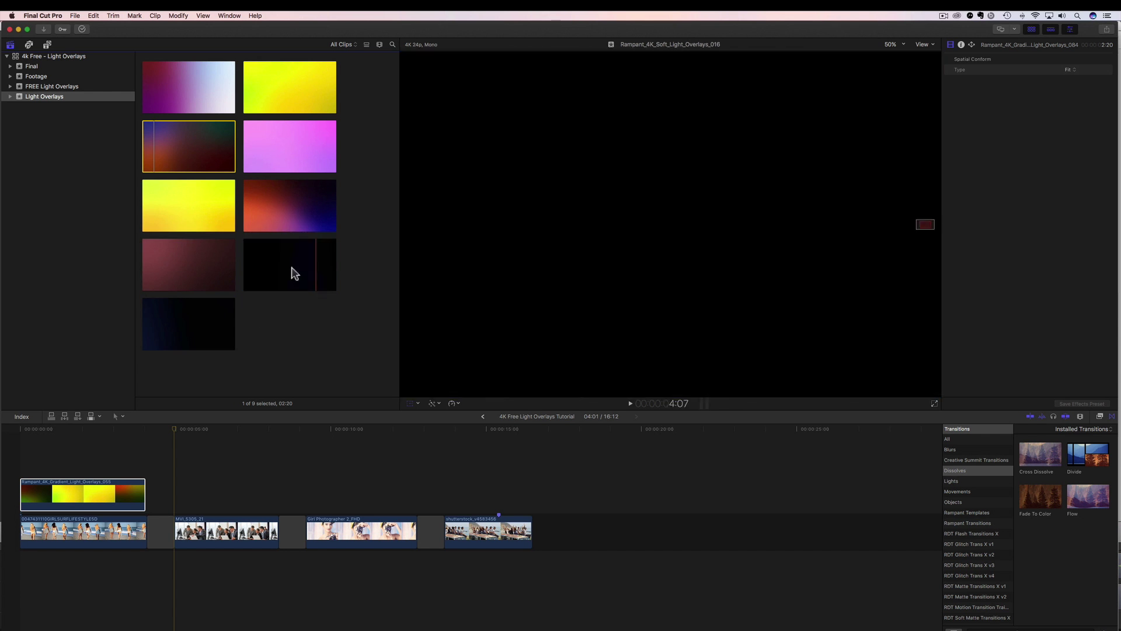
{"action": "left_click", "coordinate": [270, 264]}
{"action": "left_click_drag", "start_coordinate": [271, 266], "coordinate": [177, 502]}
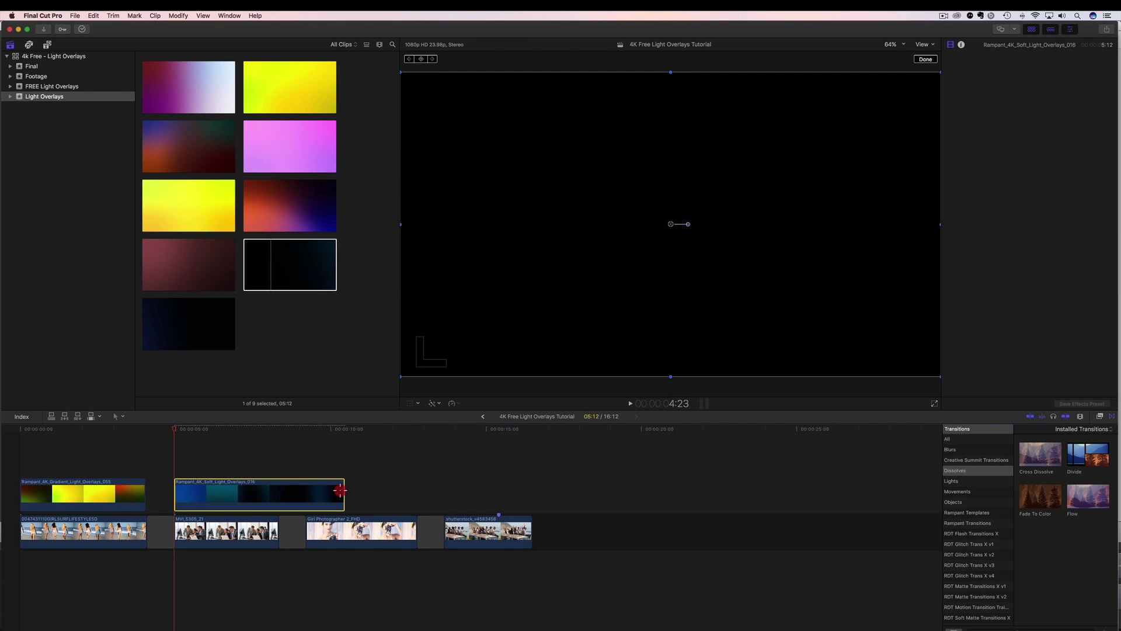
{"action": "left_click_drag", "start_coordinate": [342, 491], "coordinate": [278, 497]}
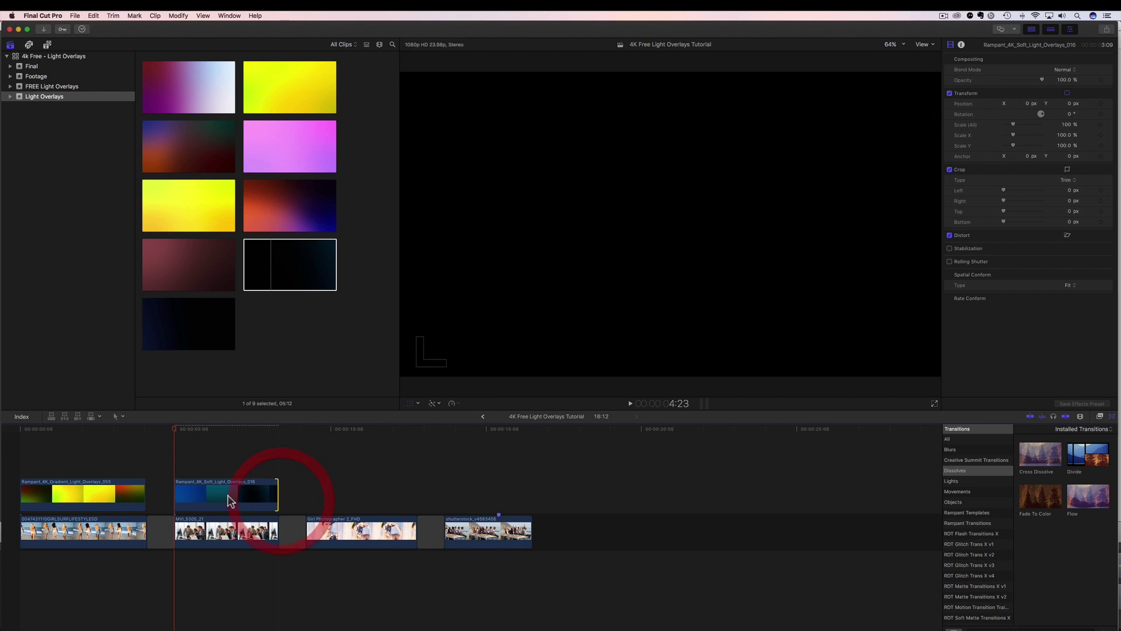
{"action": "left_click", "coordinate": [223, 492]}
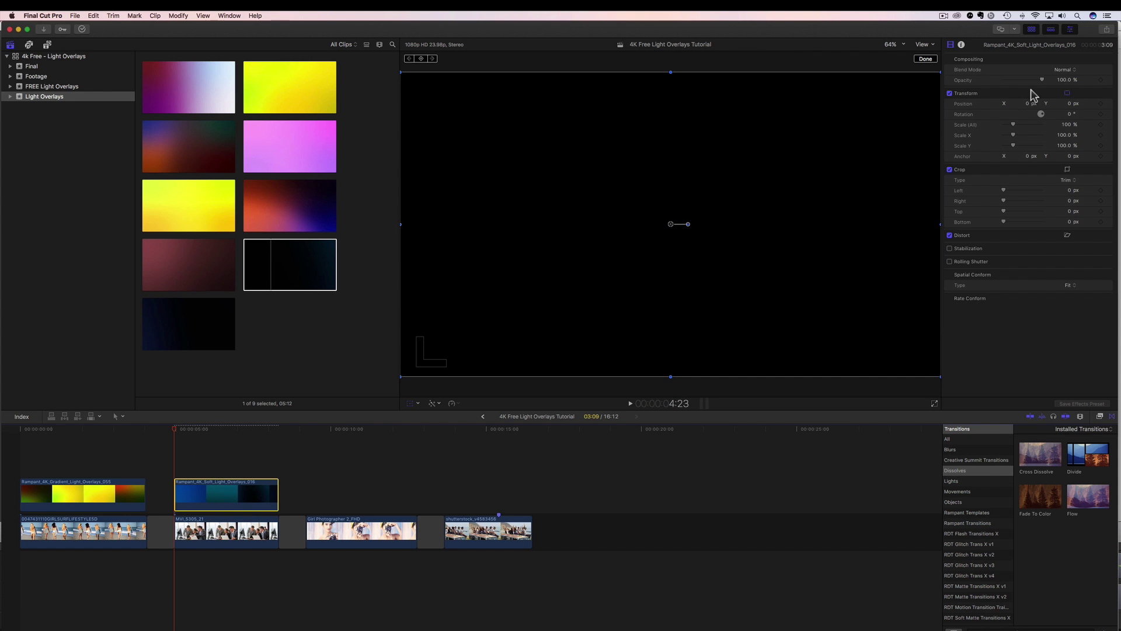
Step: Set the soft light overlay's Blend Mode to Screen and bring up its spatial conform choices
{"action": "left_click", "coordinate": [1066, 71]}
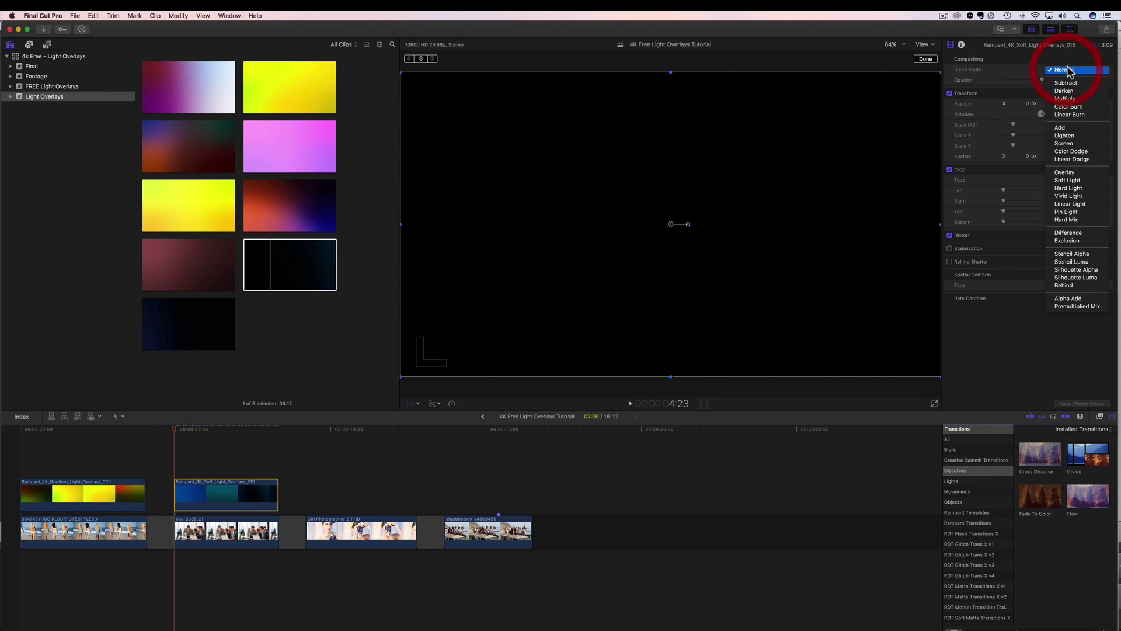
{"action": "left_click", "coordinate": [1066, 144]}
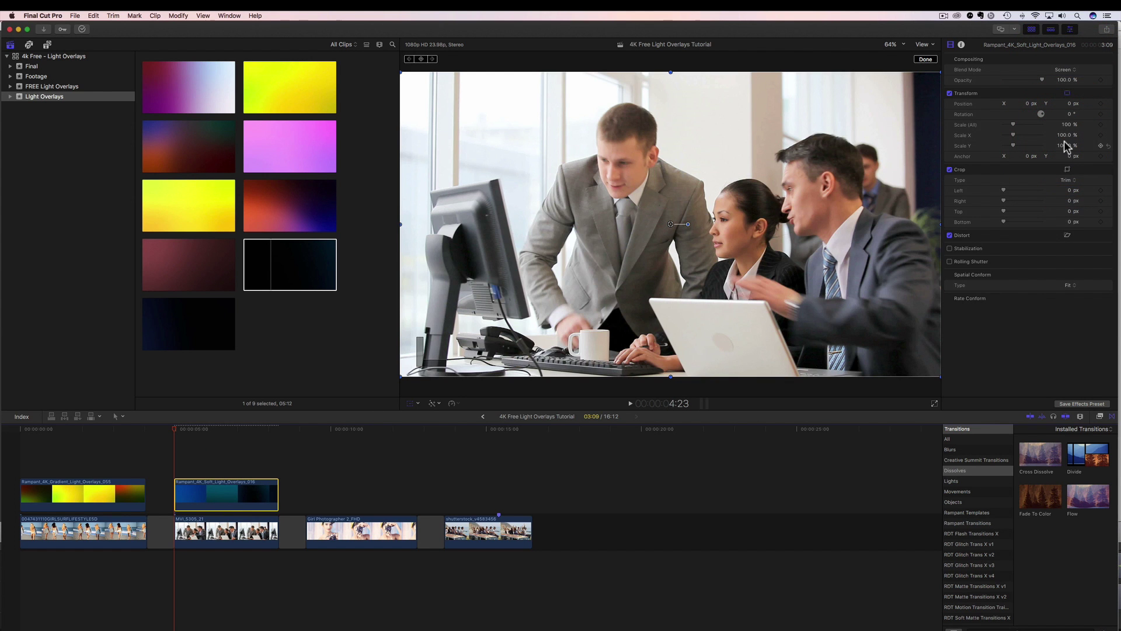
{"action": "left_click", "coordinate": [1072, 286]}
Step: Play the office clip section from the preceding gap several times to preview the screened overlay
{"action": "left_click", "coordinate": [167, 434]}
{"action": "key", "text": "space"}
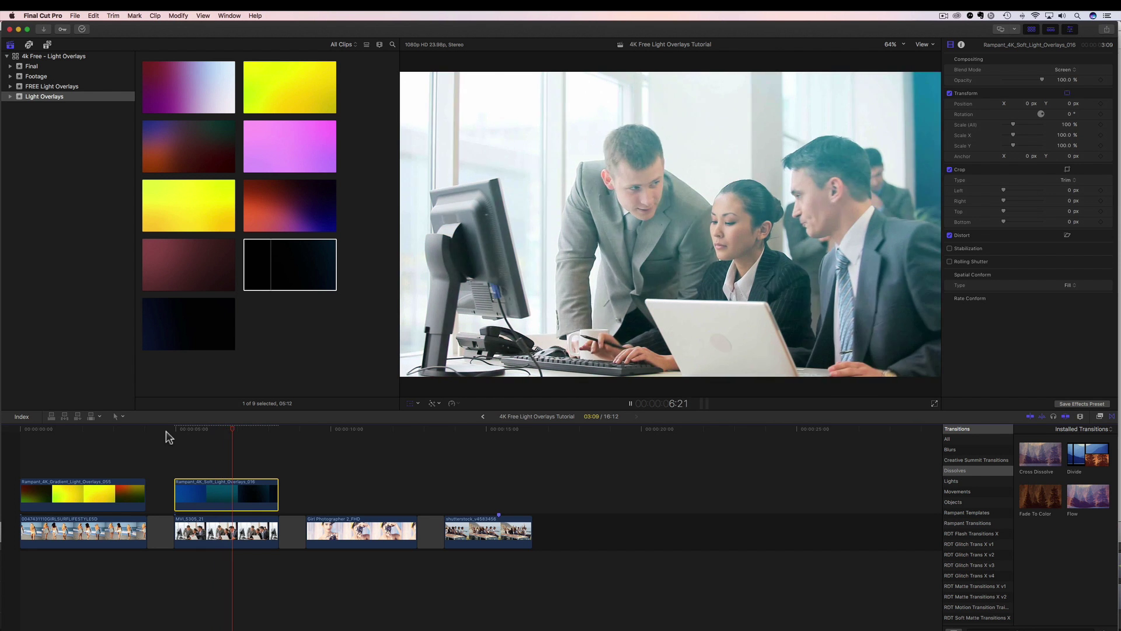
{"action": "key", "text": "space"}
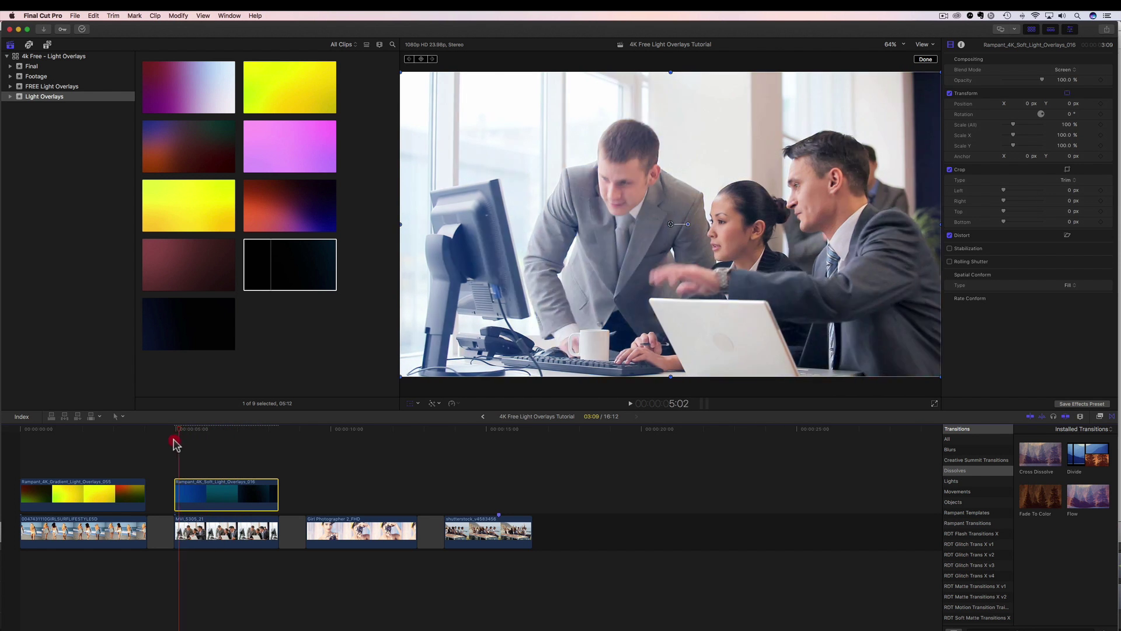
{"action": "left_click", "coordinate": [174, 433]}
{"action": "left_click", "coordinate": [164, 432]}
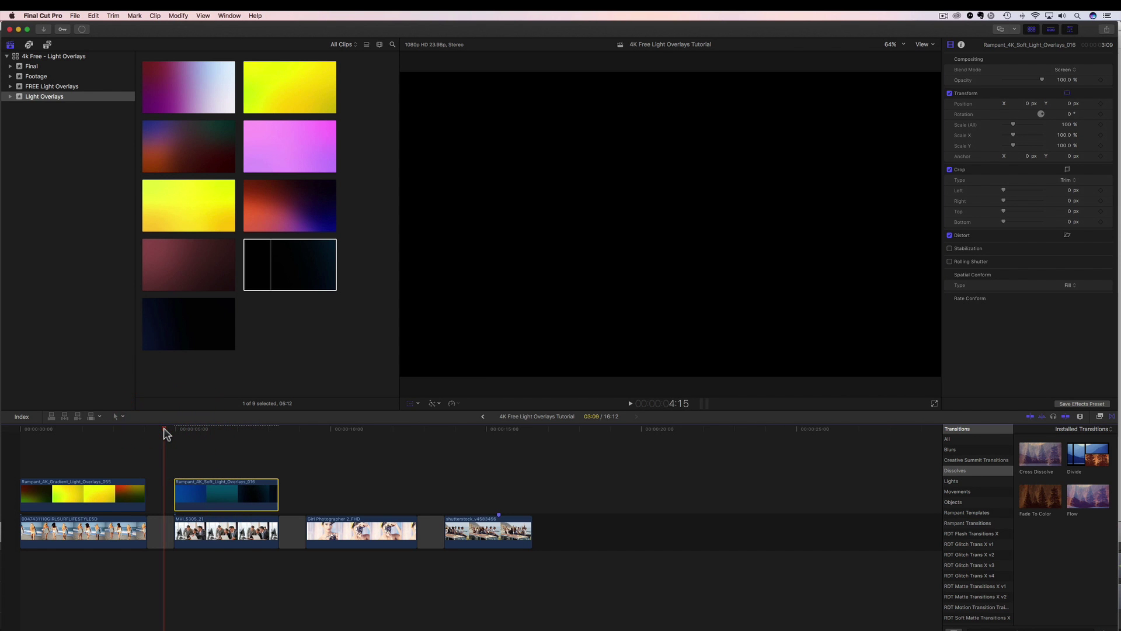
{"action": "key", "text": "space"}
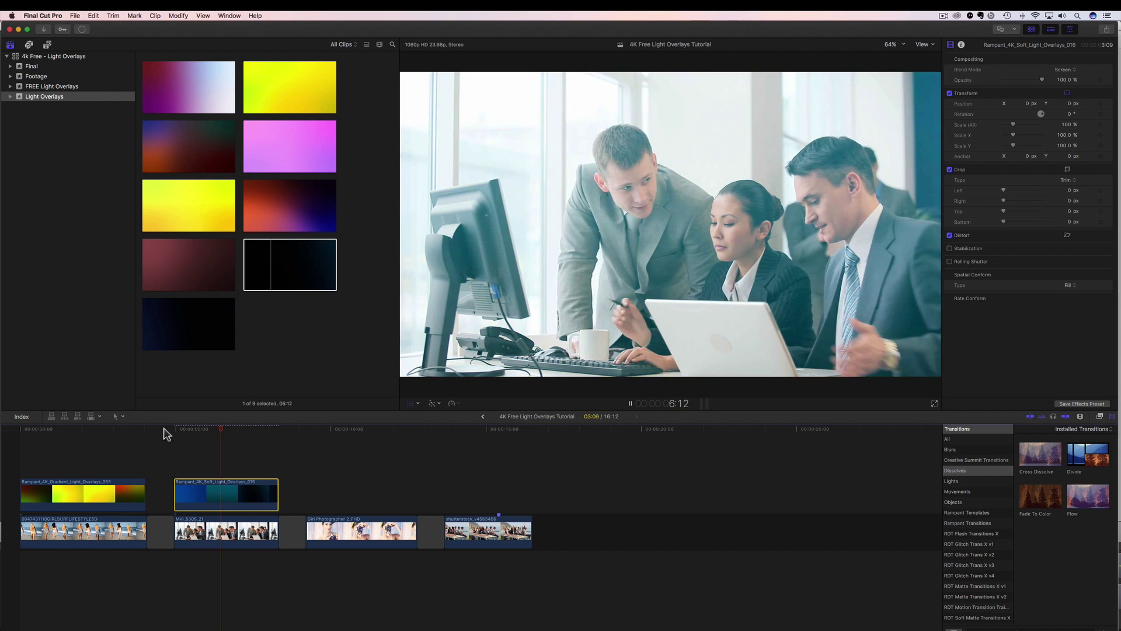
{"action": "key", "text": "space"}
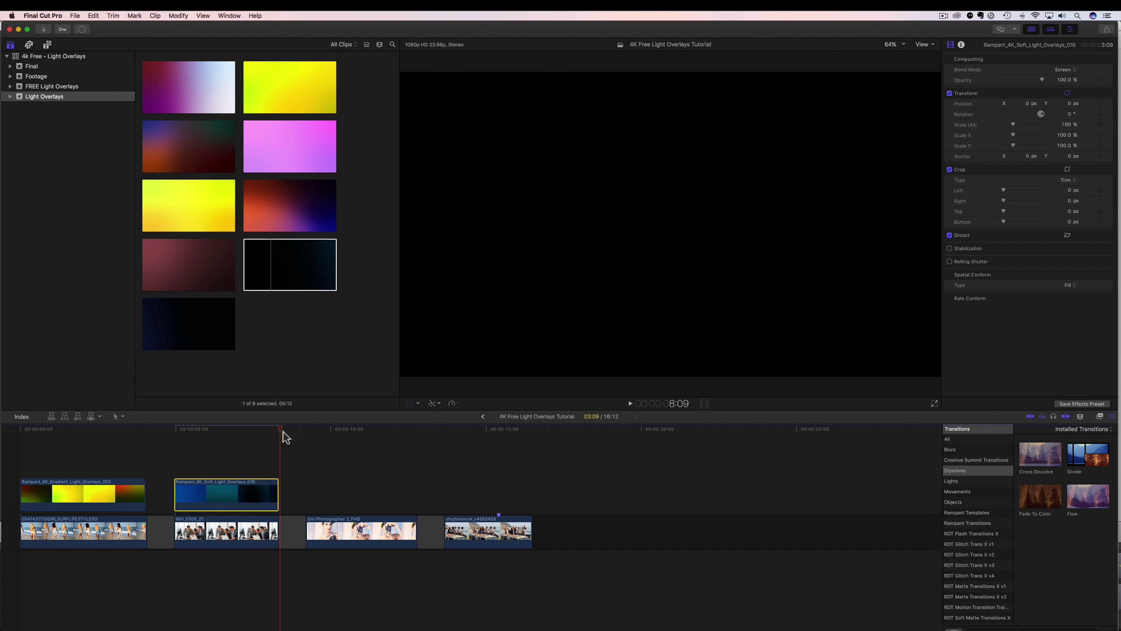
{"action": "left_click", "coordinate": [166, 448]}
{"action": "key", "text": "space"}
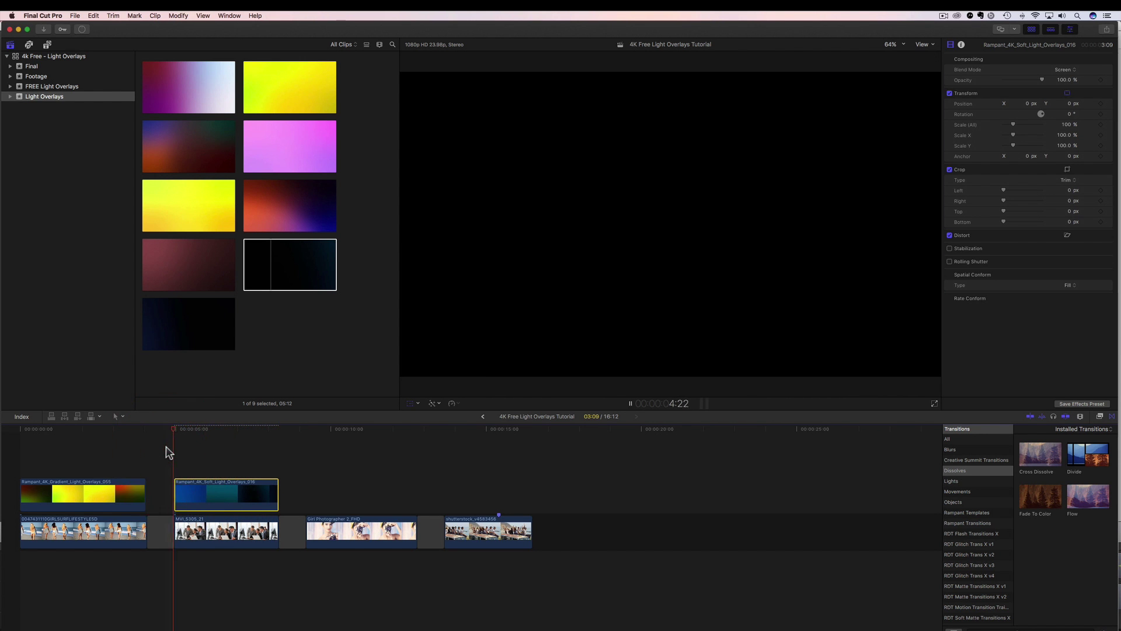
{"action": "key", "text": "space"}
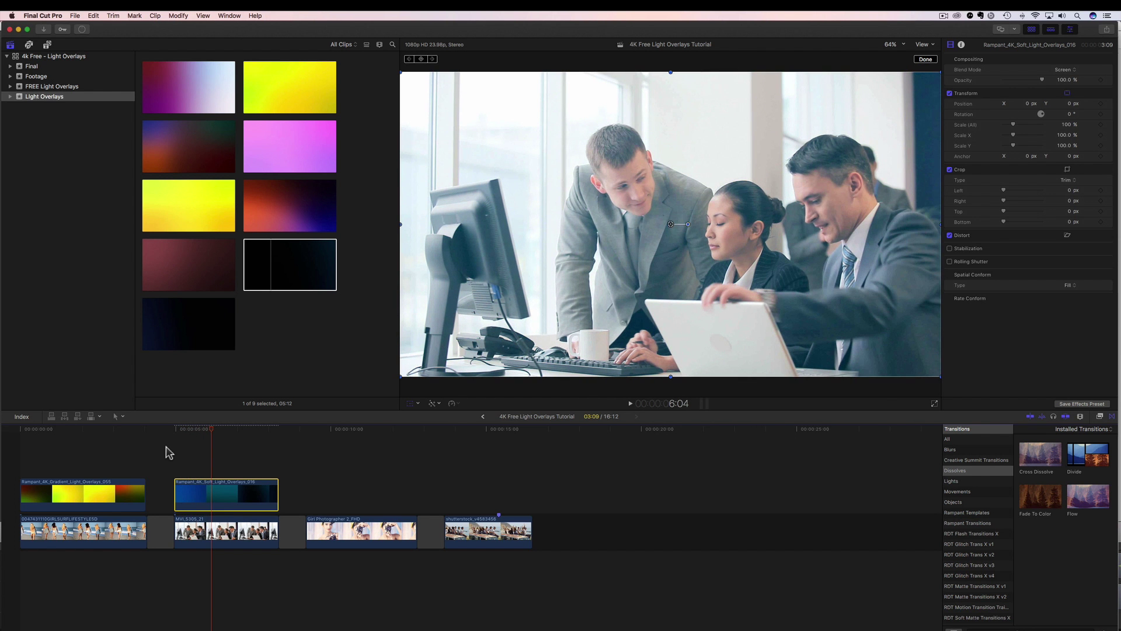
Step: Set the viewer zoom to 25% and turn off the on-screen transform controls
{"action": "left_click", "coordinate": [904, 45]}
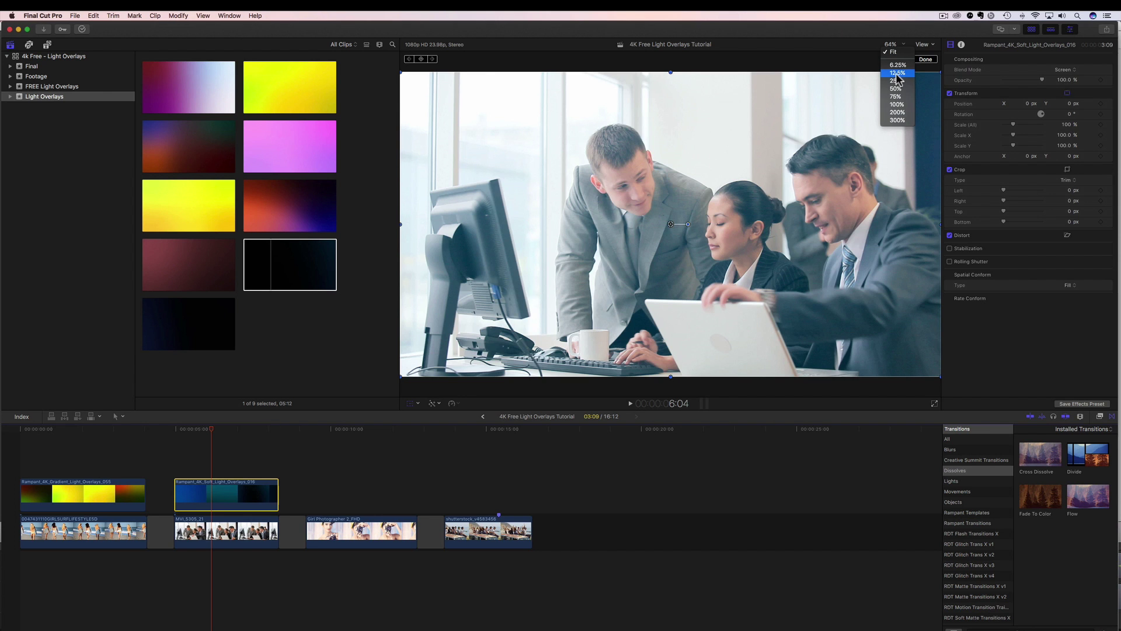
{"action": "left_click", "coordinate": [897, 73]}
{"action": "left_click", "coordinate": [894, 45]}
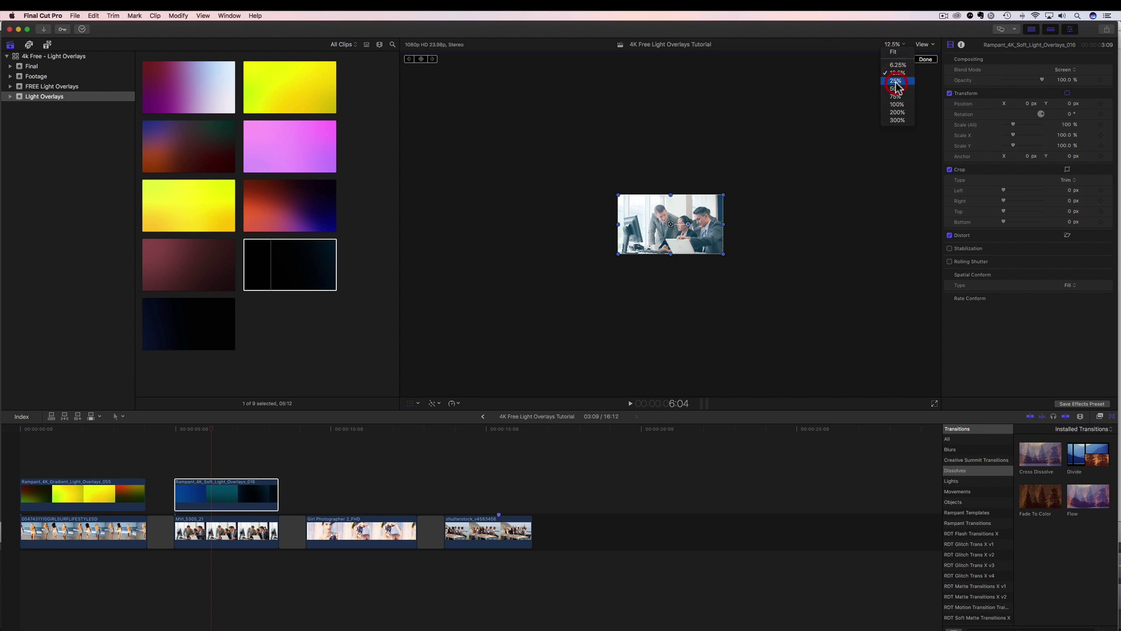
{"action": "left_click", "coordinate": [896, 81]}
{"action": "left_click", "coordinate": [411, 403]}
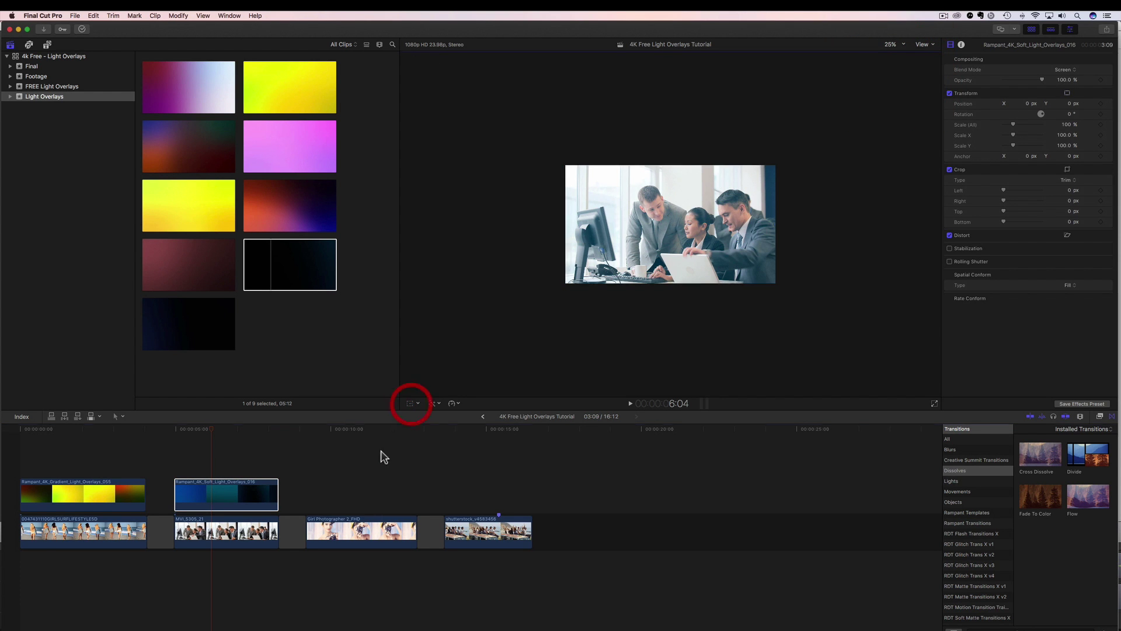
Step: Select office clip MVI_5305_21 with transform controls shown, then reselect the soft light overlay
{"action": "left_click", "coordinate": [199, 432]}
{"action": "left_click", "coordinate": [207, 431]}
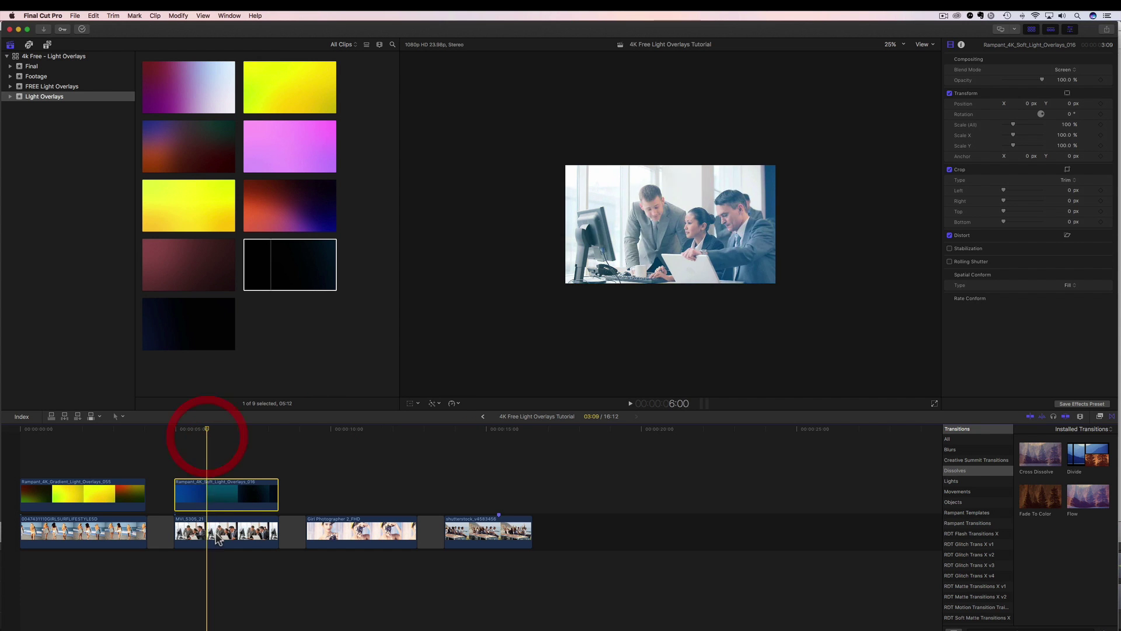
{"action": "left_click", "coordinate": [211, 540]}
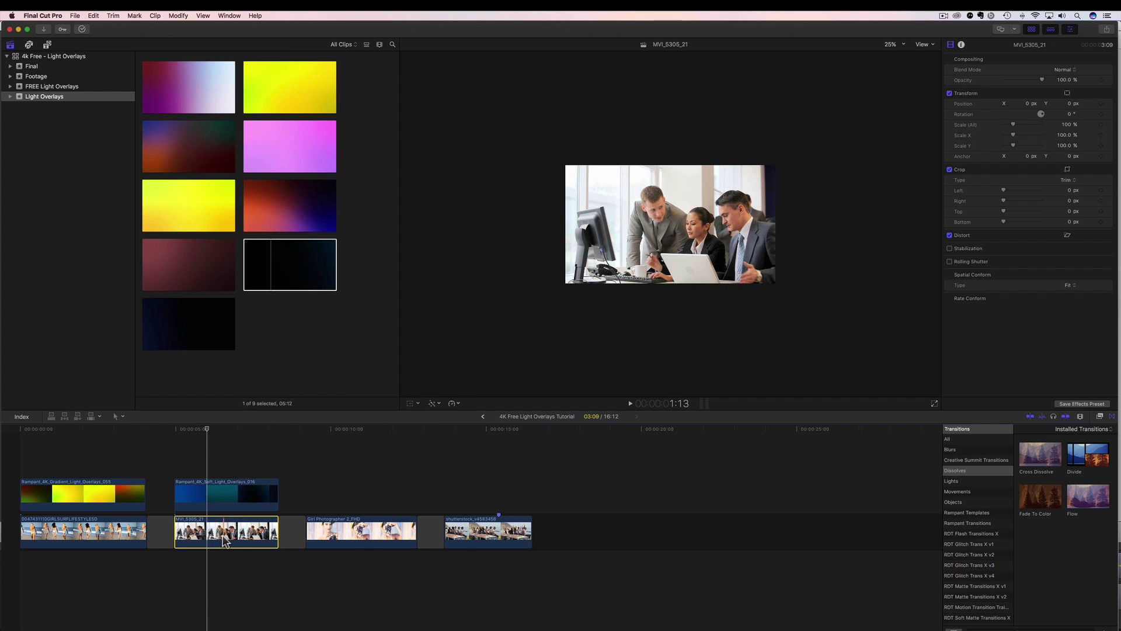
{"action": "left_click", "coordinate": [410, 404]}
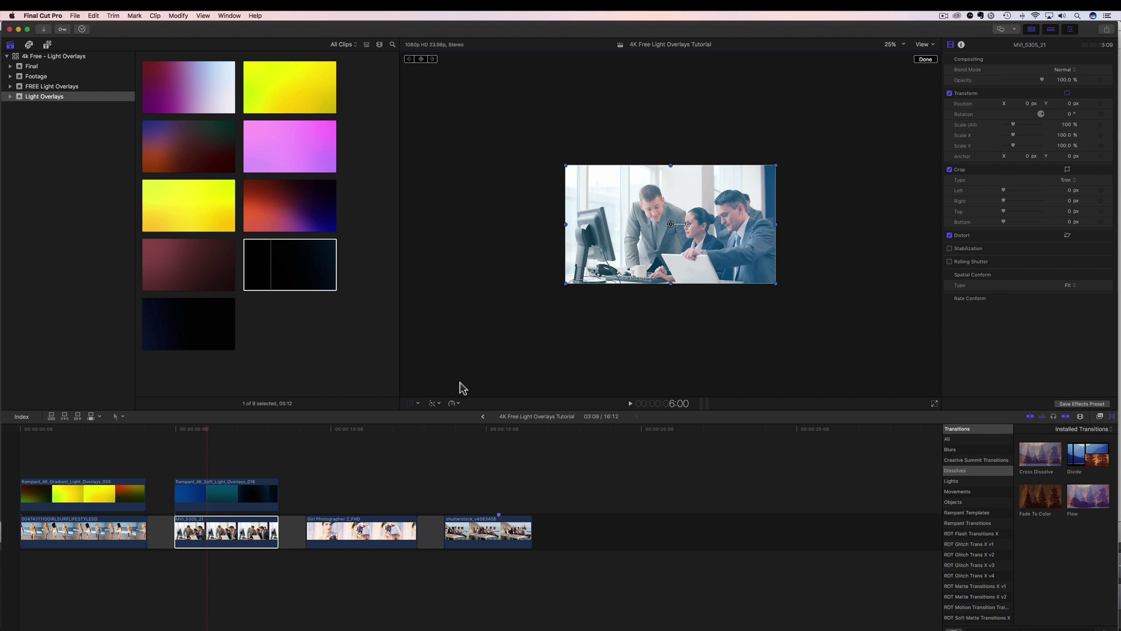
{"action": "left_click", "coordinate": [217, 503]}
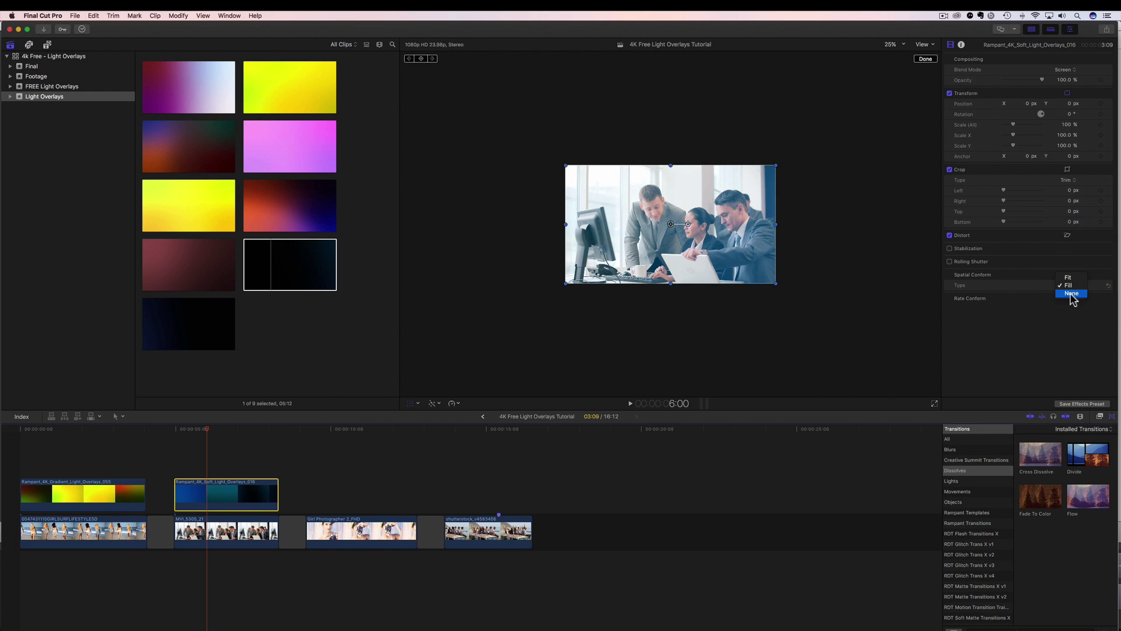
Step: Set the overlay's Spatial Conform to None and drag it left to X -316 px
{"action": "left_click", "coordinate": [1071, 293]}
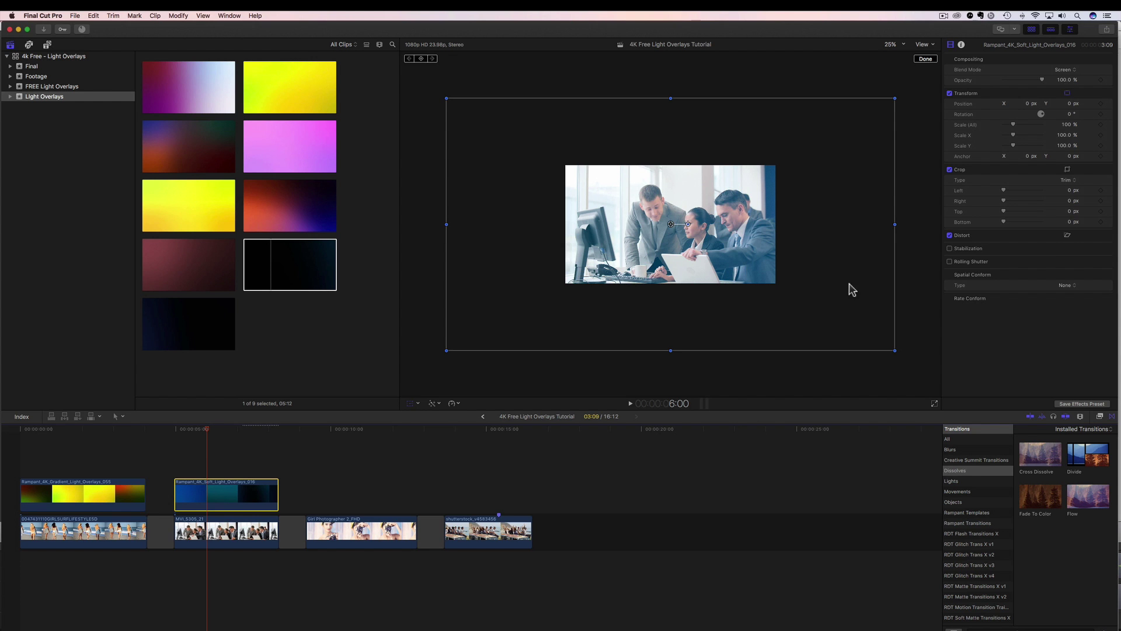
{"action": "left_click_drag", "start_coordinate": [851, 289], "coordinate": [866, 292]}
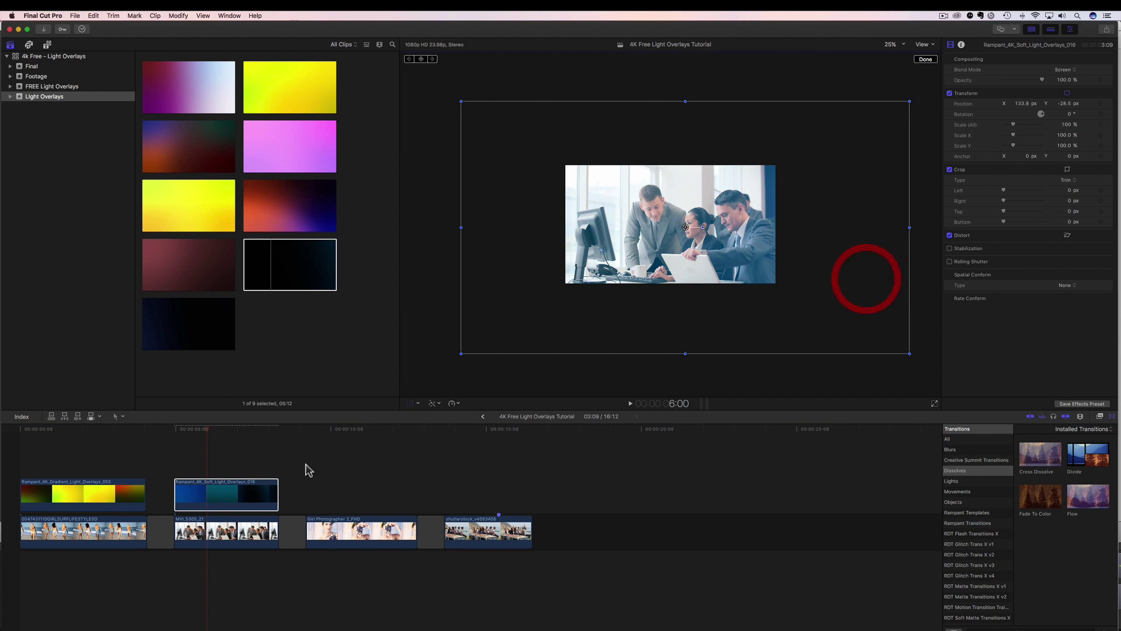
{"action": "left_click_drag", "start_coordinate": [206, 430], "coordinate": [194, 435]}
{"action": "left_click_drag", "start_coordinate": [823, 316], "coordinate": [696, 308]}
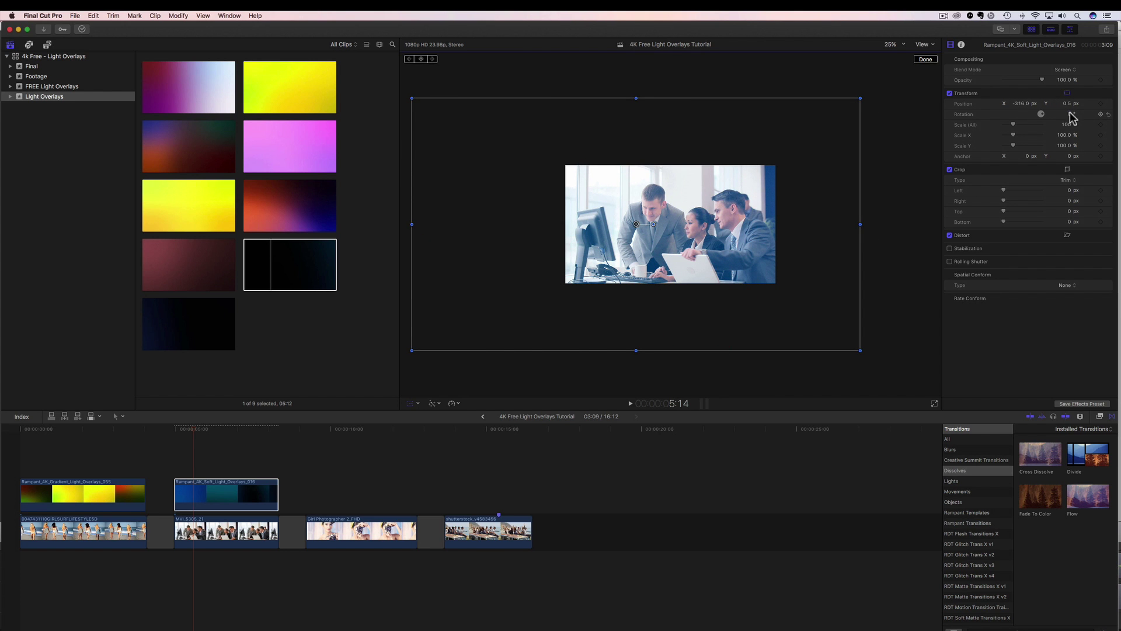
Step: Test rotation and scale on the overlay, then reset to 0° rotation and 100% scale
{"action": "left_click_drag", "start_coordinate": [1073, 116], "coordinate": [1052, 117]}
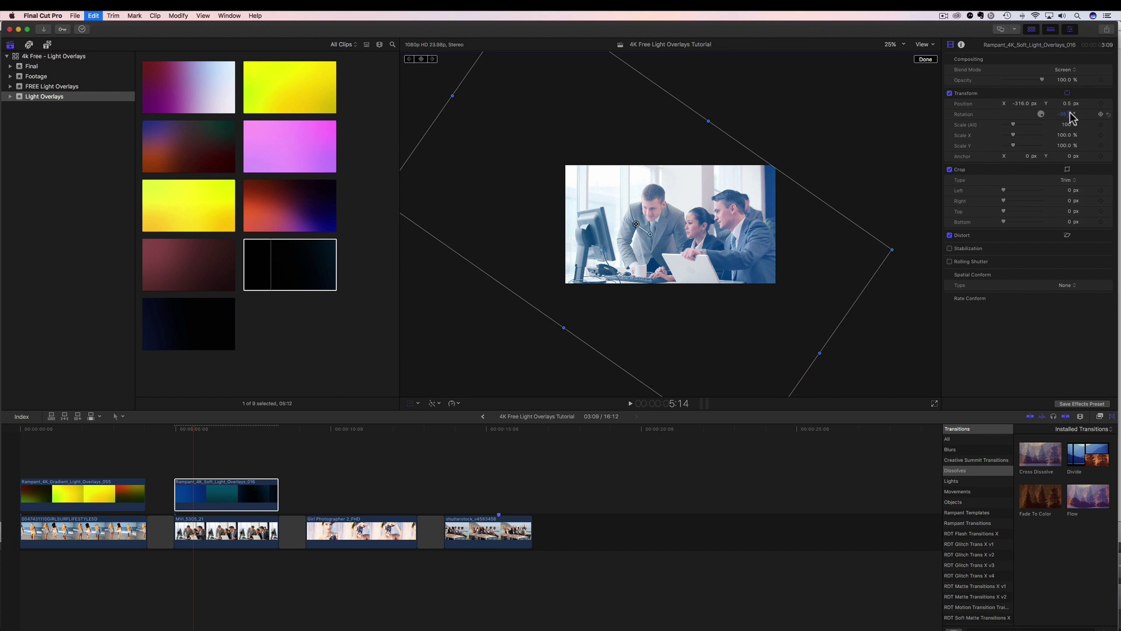
{"action": "type", "text": "0"}
{"action": "key", "text": "Return"}
{"action": "left_click_drag", "start_coordinate": [1066, 125], "coordinate": [1046, 124]}
{"action": "key", "text": "super+z"}
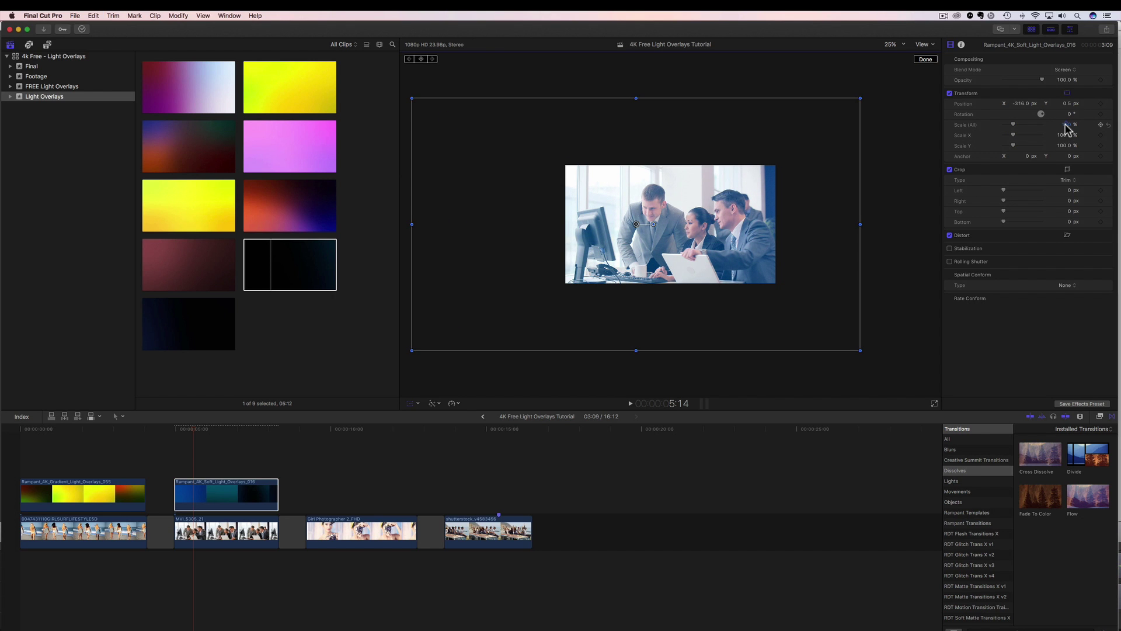
{"action": "left_click", "coordinate": [175, 436]}
{"action": "key", "text": "space"}
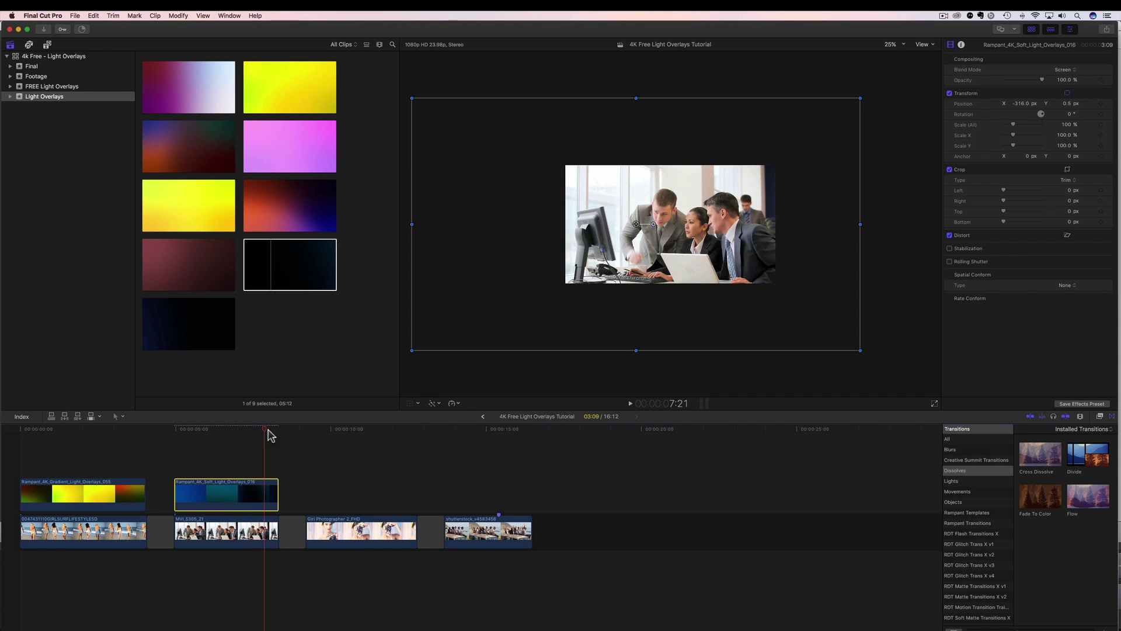
{"action": "left_click", "coordinate": [176, 449]}
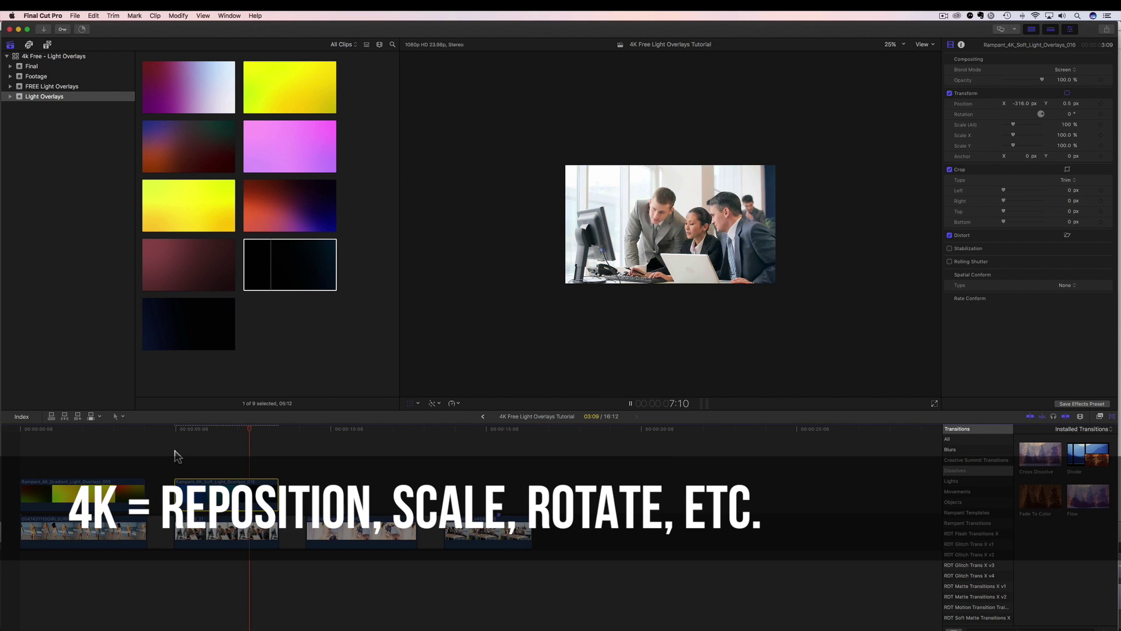
{"action": "key", "text": "space"}
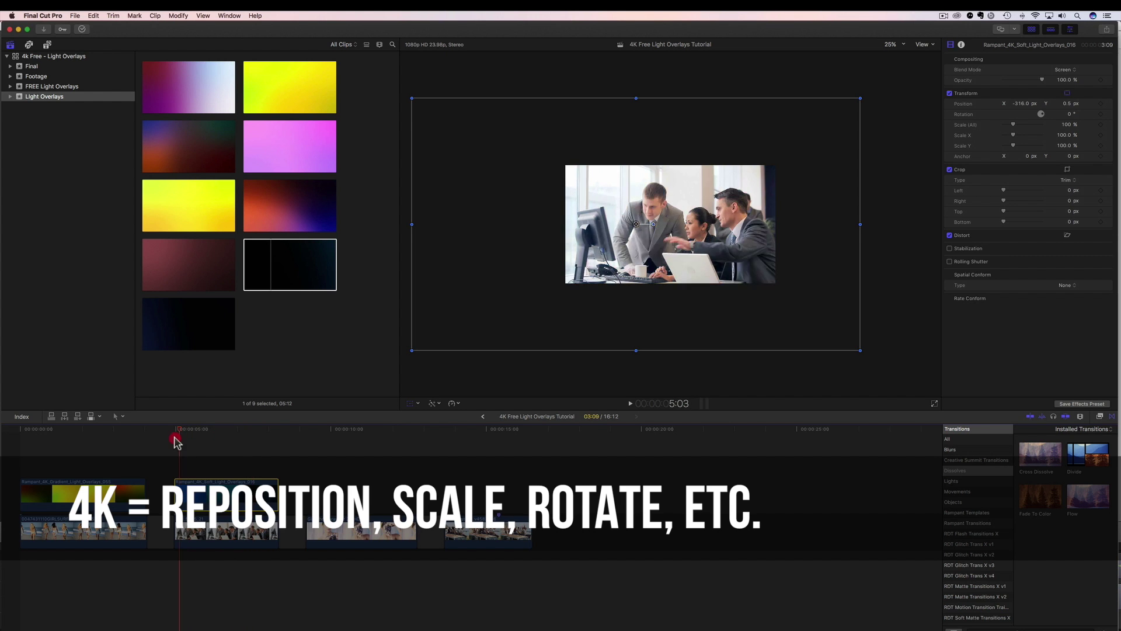
{"action": "left_click", "coordinate": [225, 435]}
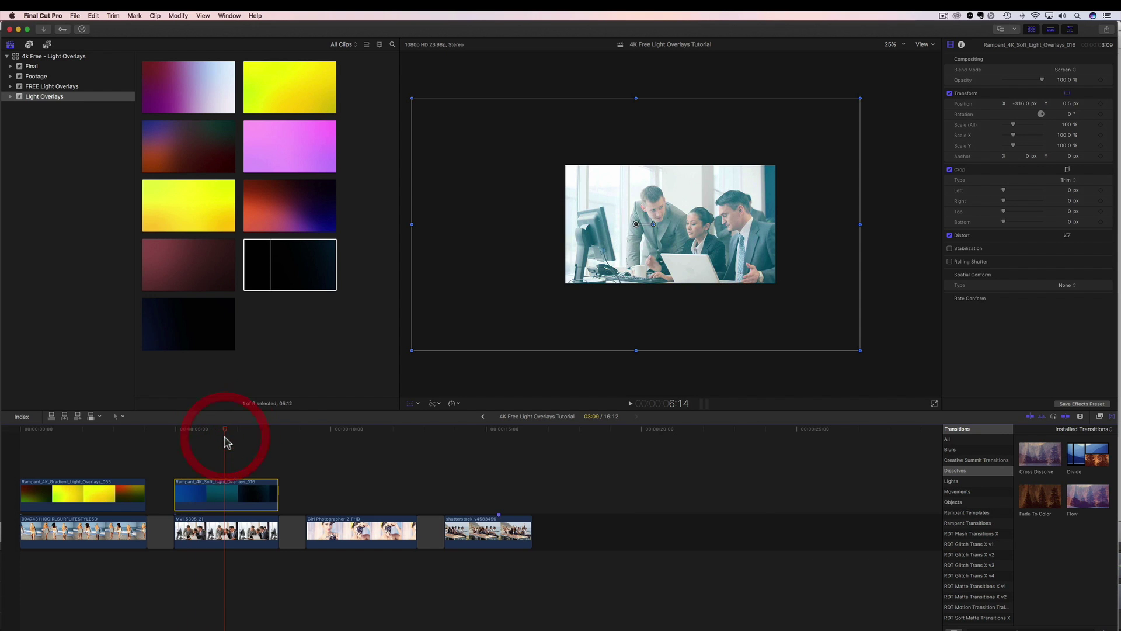
{"action": "left_click", "coordinate": [1066, 278]}
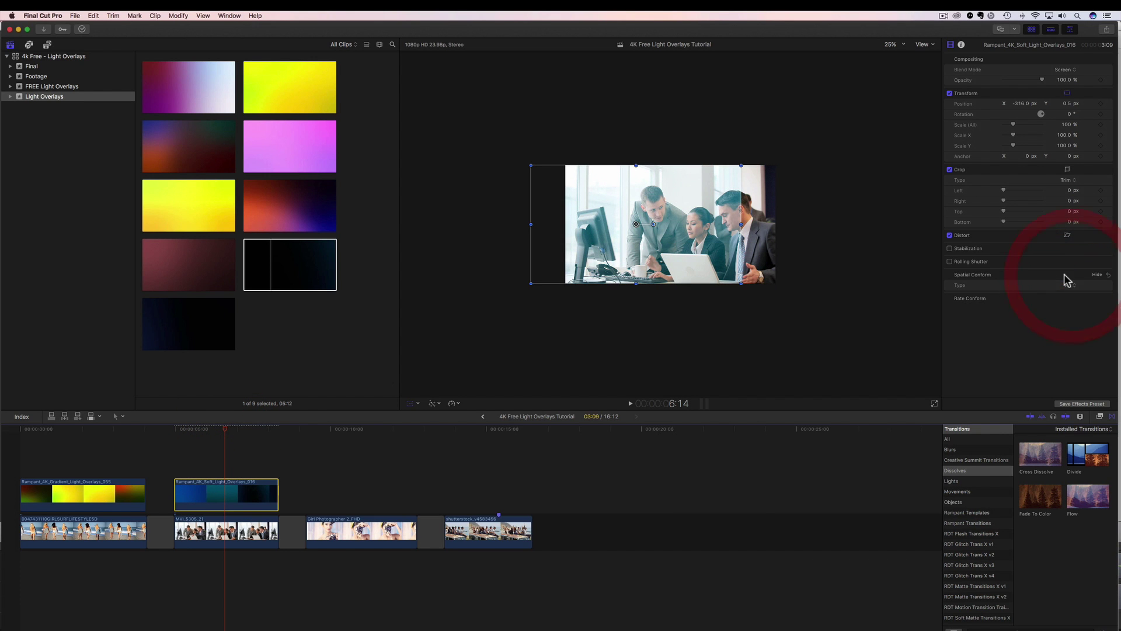
{"action": "left_click", "coordinate": [1111, 105]}
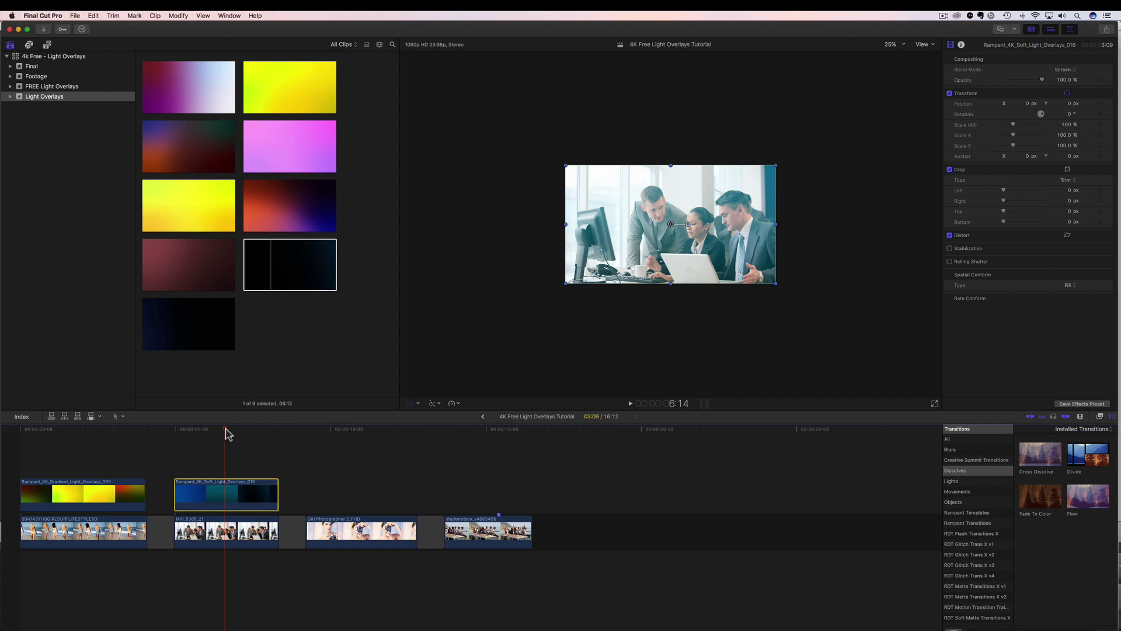
{"action": "left_click", "coordinate": [168, 440]}
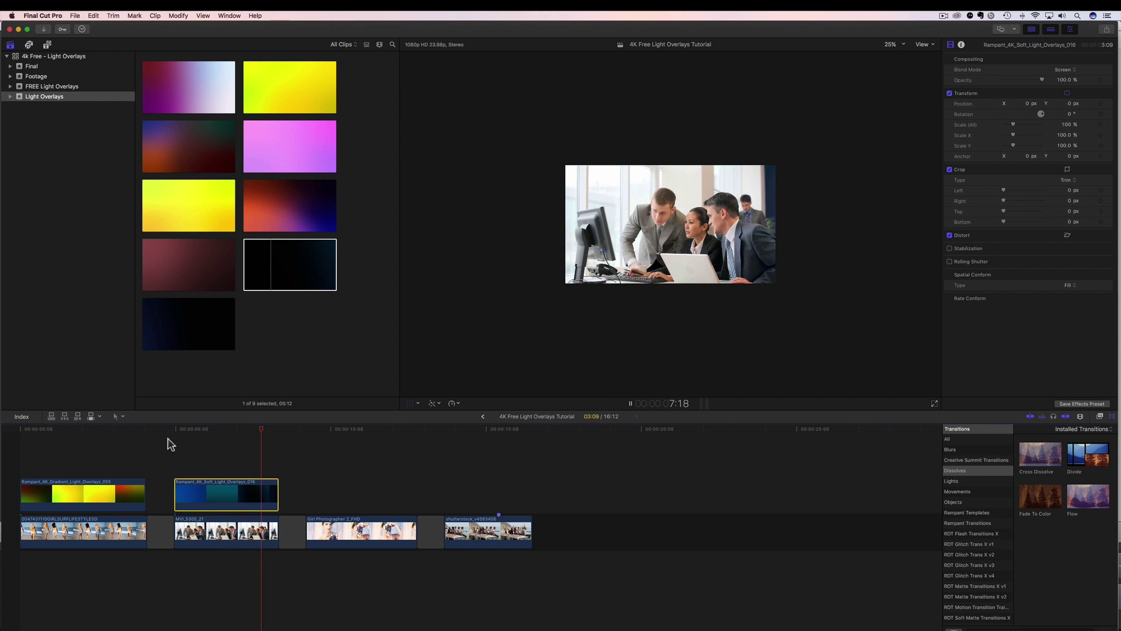
{"action": "key", "text": "space"}
{"action": "left_click_drag", "start_coordinate": [277, 435], "coordinate": [306, 455]}
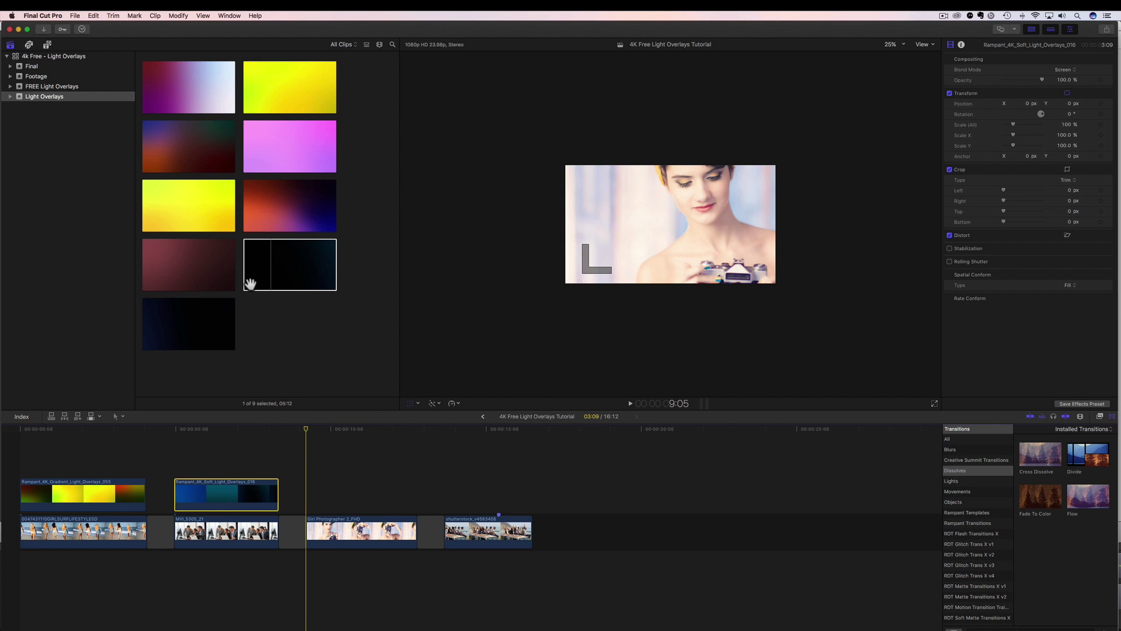
Step: Place gradient overlay 053 above the girl photographer clip and trim it to the clip's length
{"action": "key", "text": "super+1"}
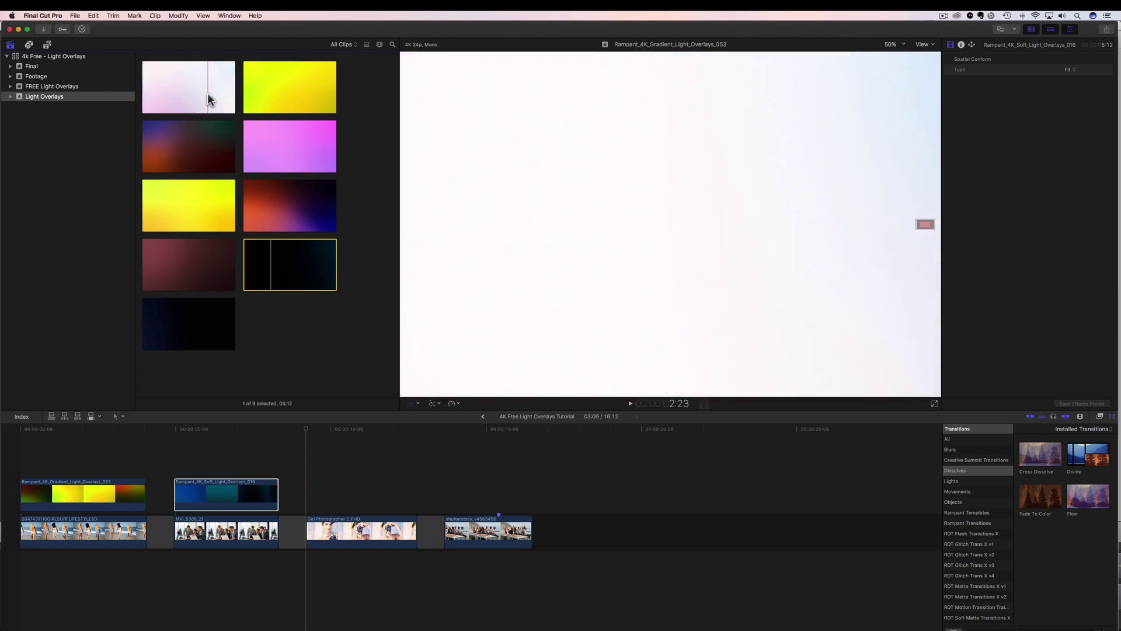
{"action": "left_click", "coordinate": [175, 88]}
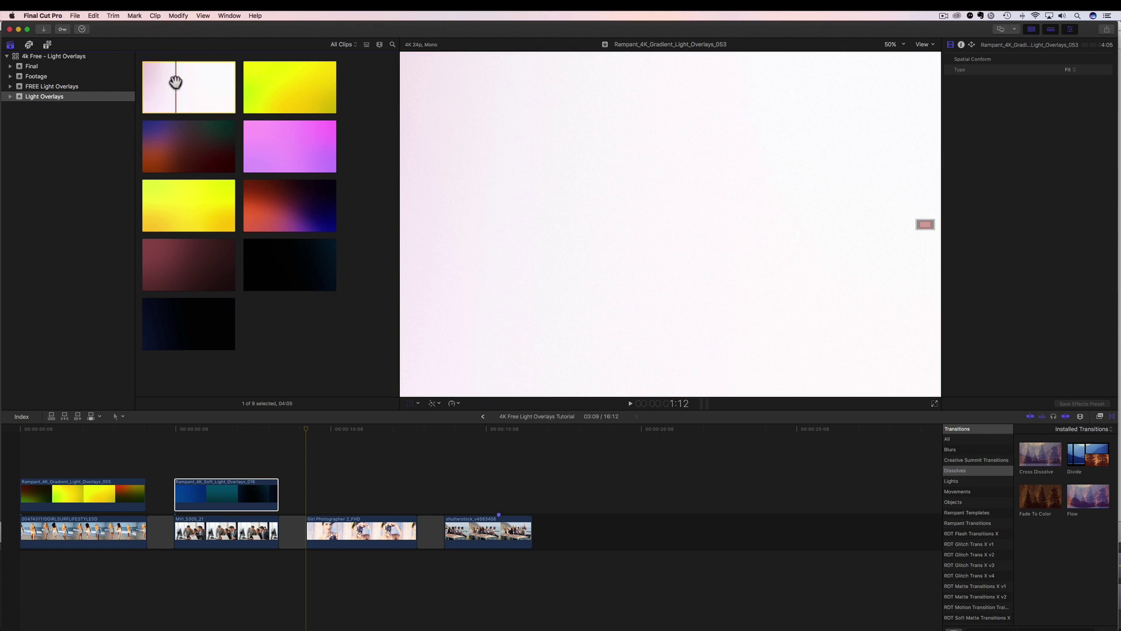
{"action": "left_click_drag", "start_coordinate": [175, 81], "coordinate": [312, 493]}
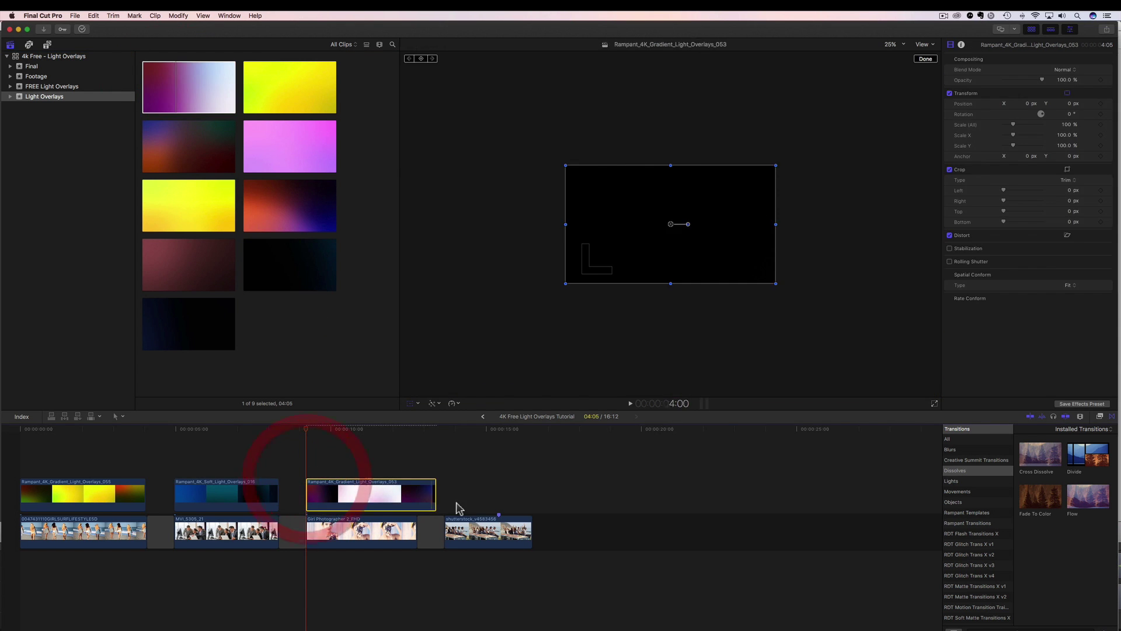
{"action": "left_click_drag", "start_coordinate": [436, 499], "coordinate": [417, 496]}
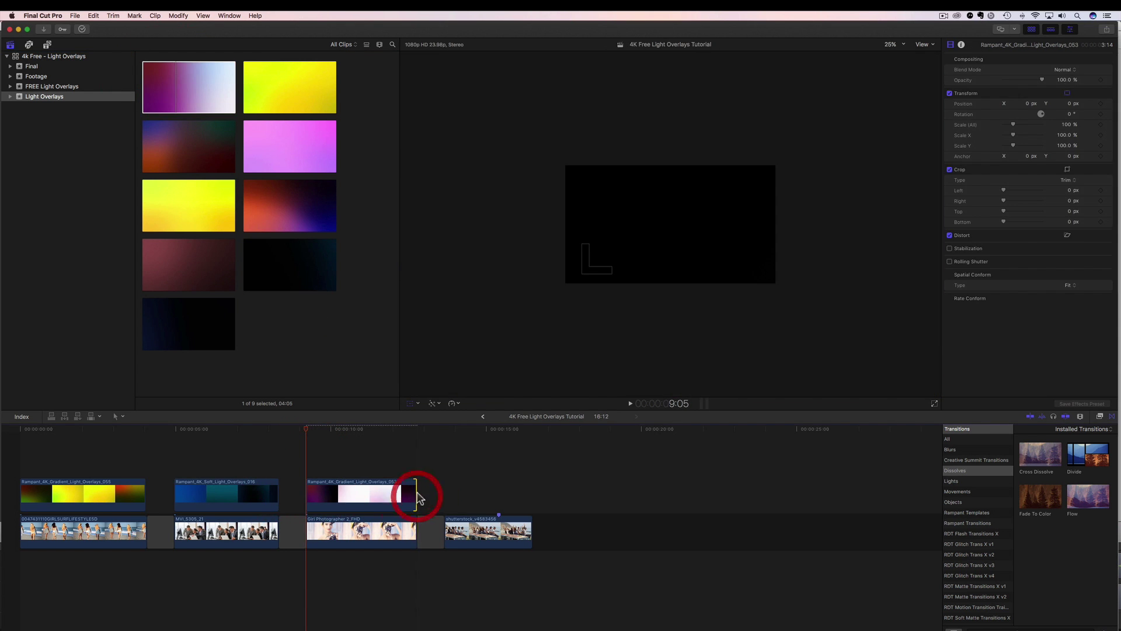
{"action": "left_click", "coordinate": [345, 497]}
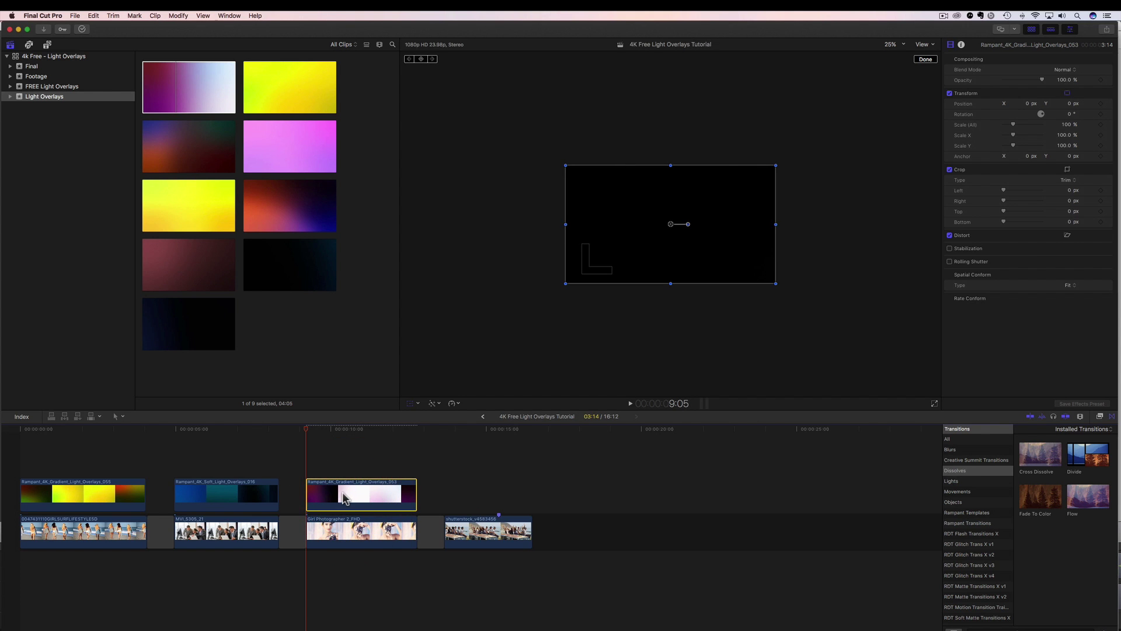
Step: Fit the viewer, then give overlay 053 Screen blend mode and Fill spatial conform
{"action": "left_click", "coordinate": [895, 44]}
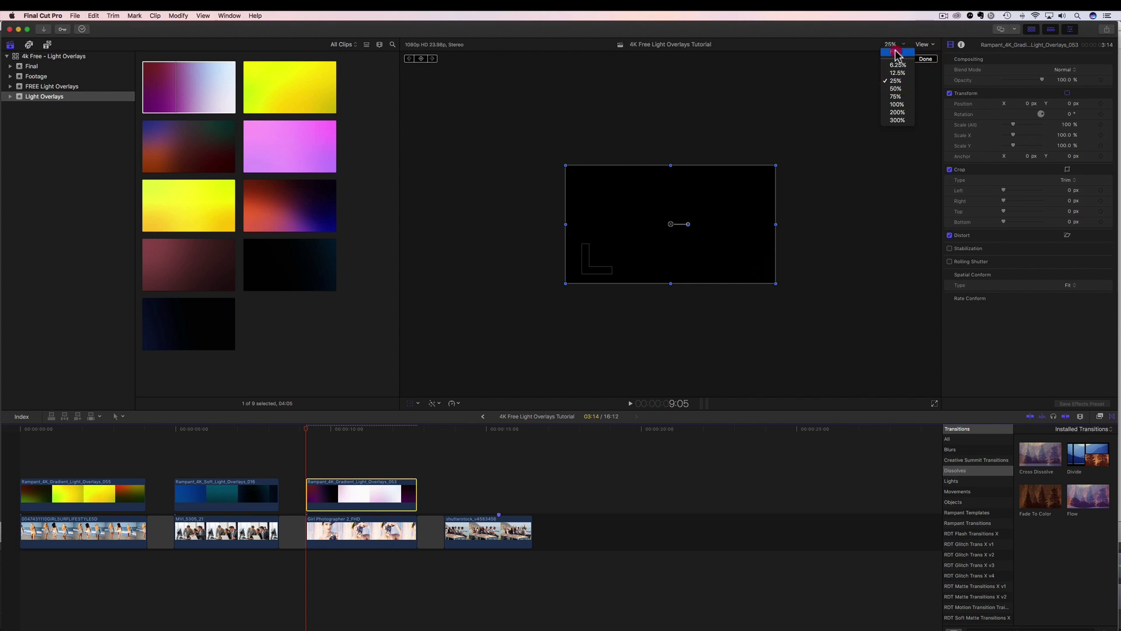
{"action": "left_click", "coordinate": [896, 52]}
{"action": "left_click", "coordinate": [1069, 70]}
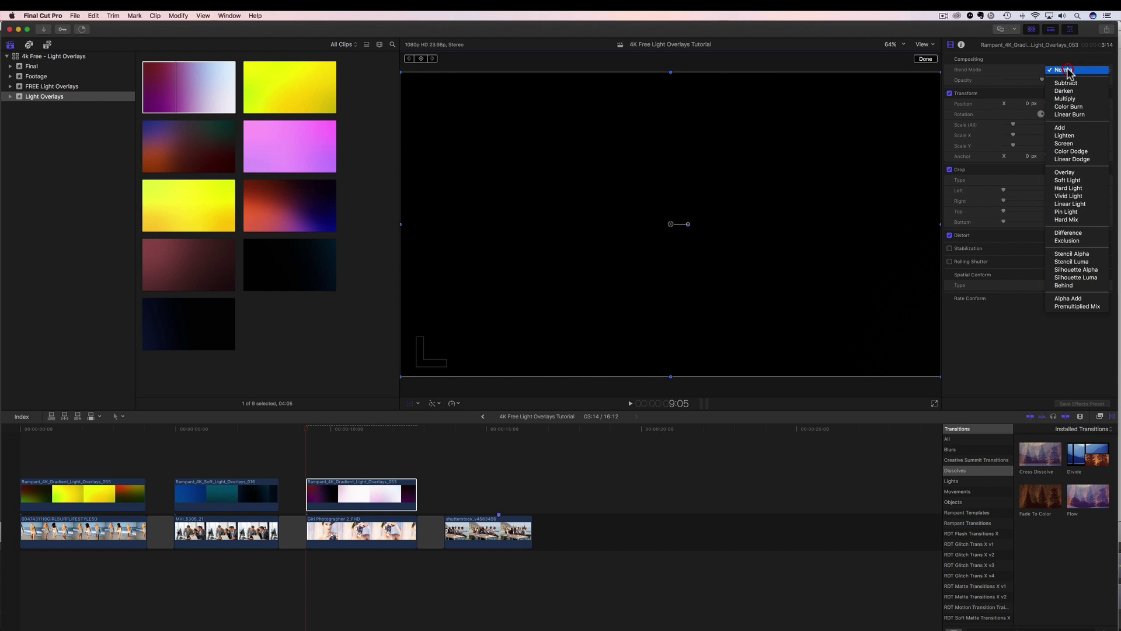
{"action": "left_click", "coordinate": [1065, 144]}
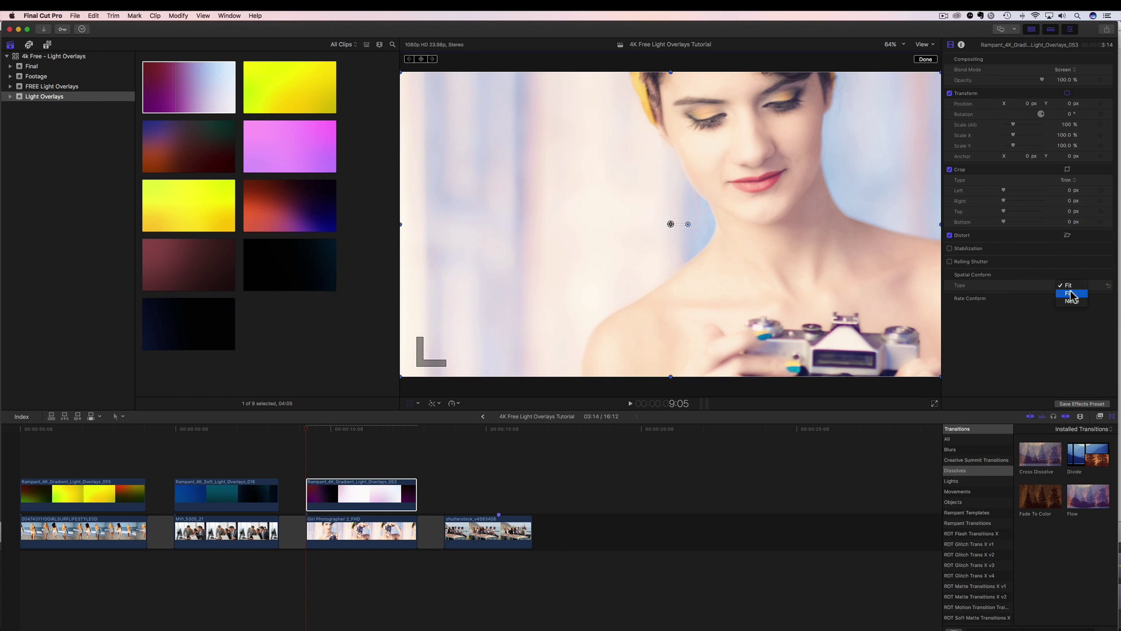
{"action": "left_click", "coordinate": [1071, 291]}
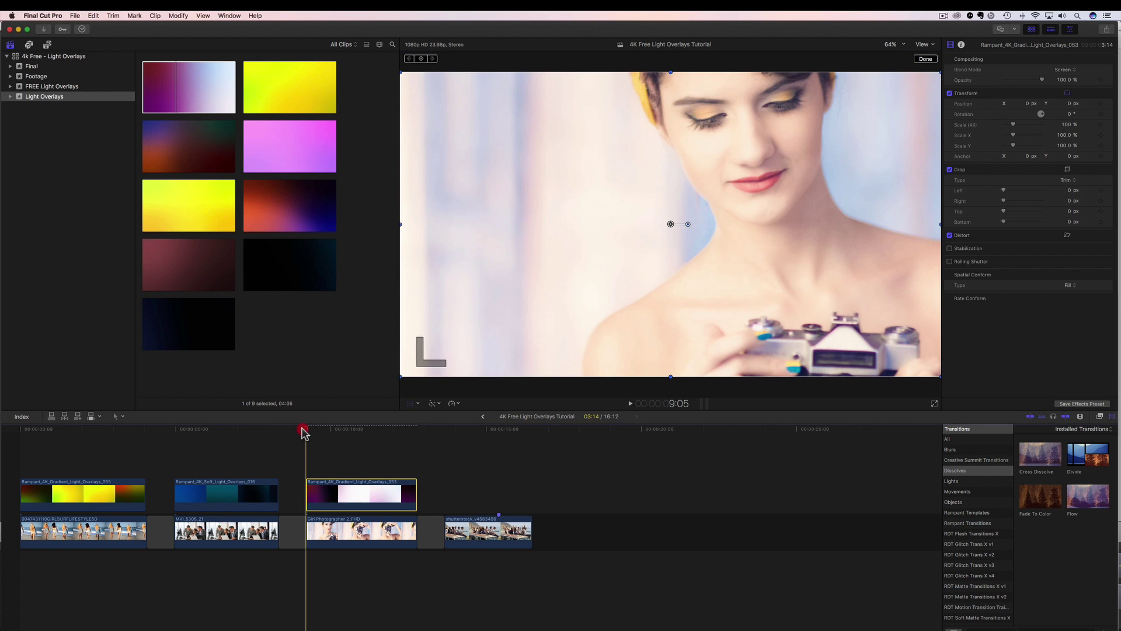
Step: Play back the photographer clip with its screened gradient overlay
{"action": "left_click_drag", "start_coordinate": [303, 432], "coordinate": [300, 433]}
{"action": "key", "text": "space"}
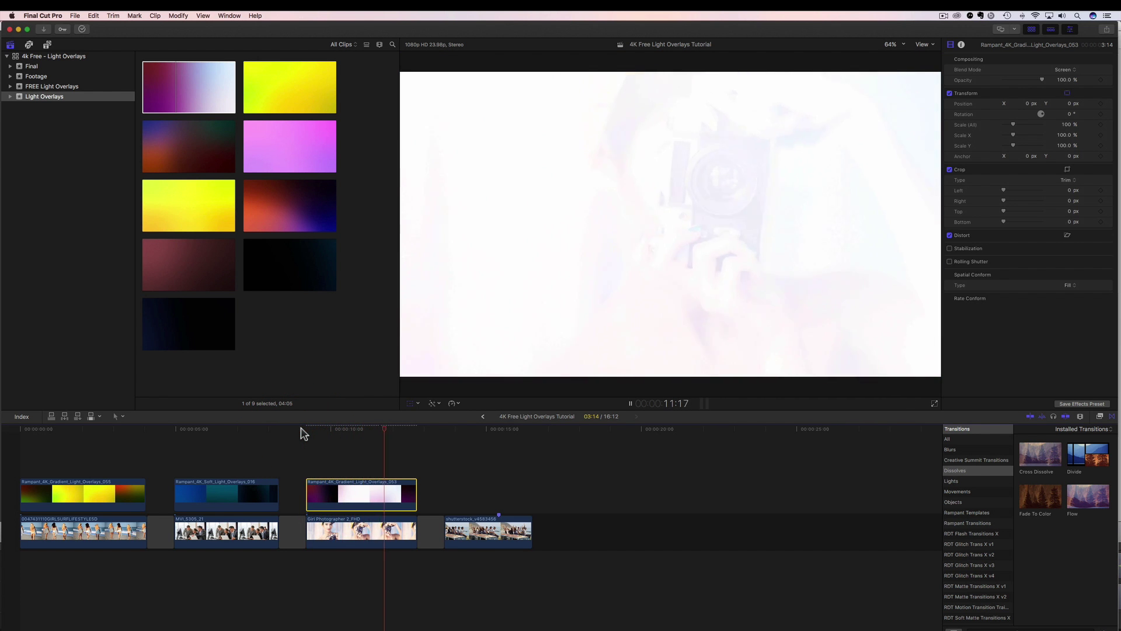
{"action": "key", "text": "space"}
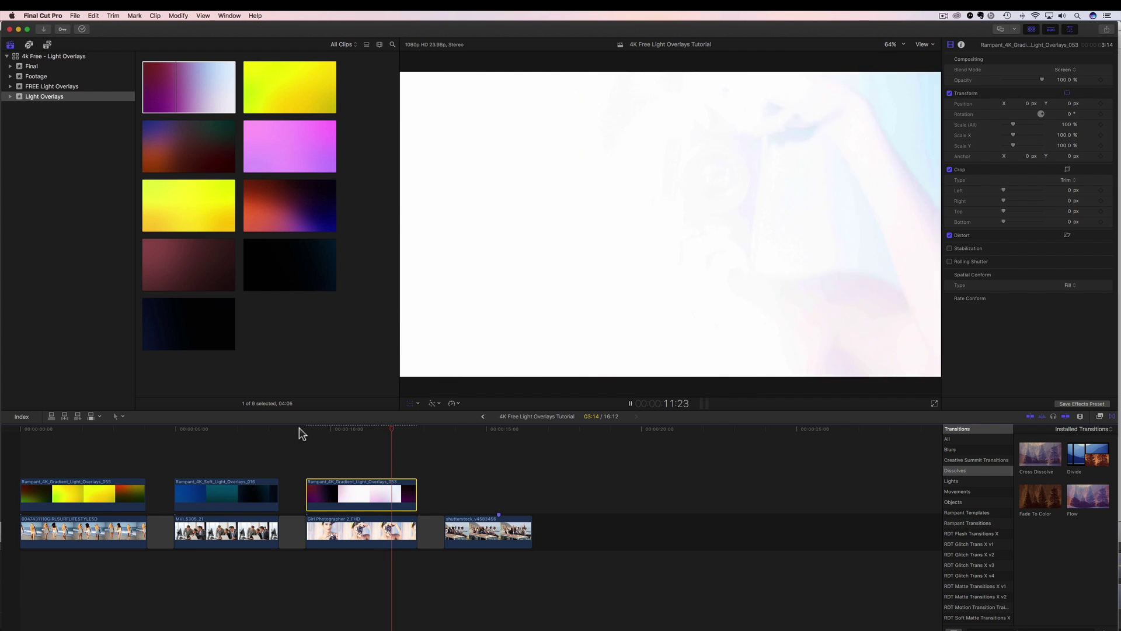
{"action": "left_click", "coordinate": [302, 431]}
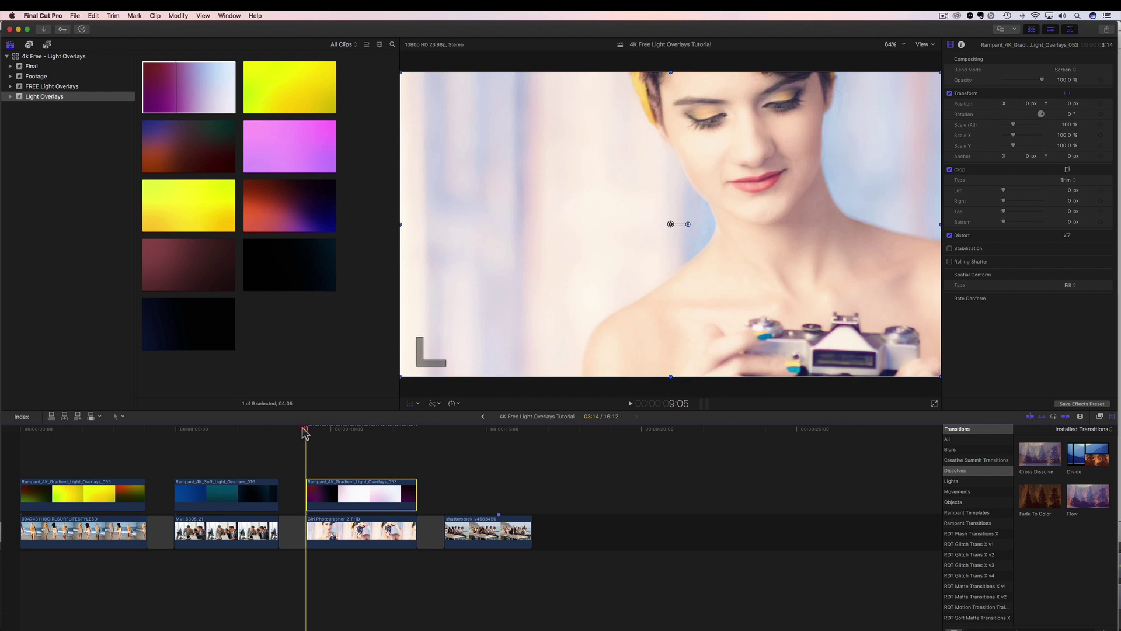
{"action": "key", "text": "space"}
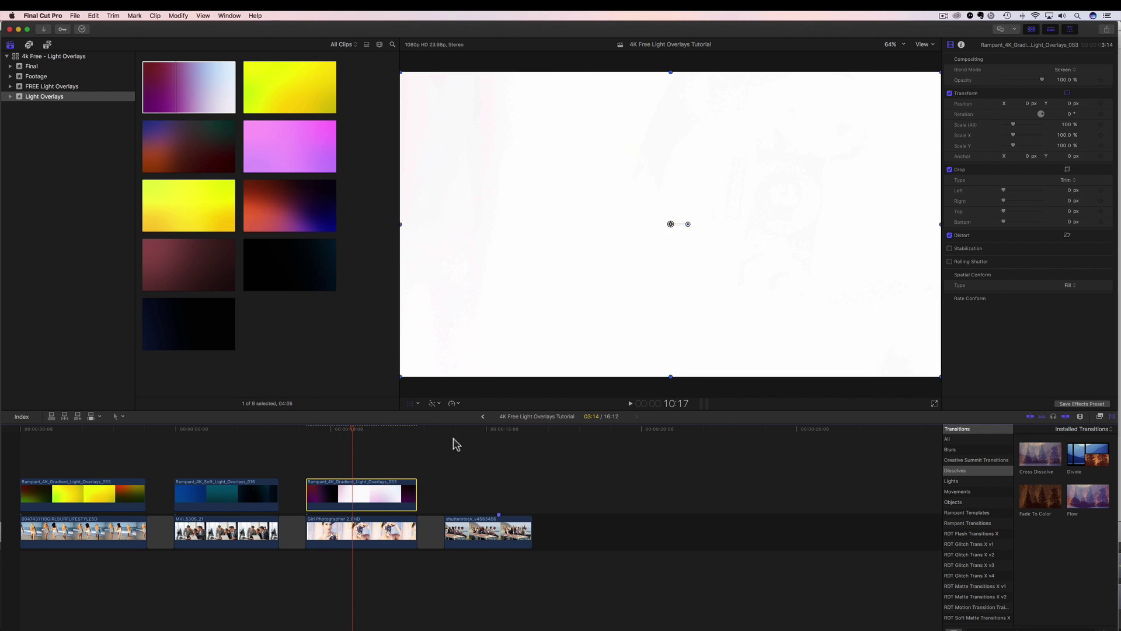
Step: Place the dark red-and-green gradient overlay 064 above the beach van clip and select it
{"action": "left_click", "coordinate": [448, 430]}
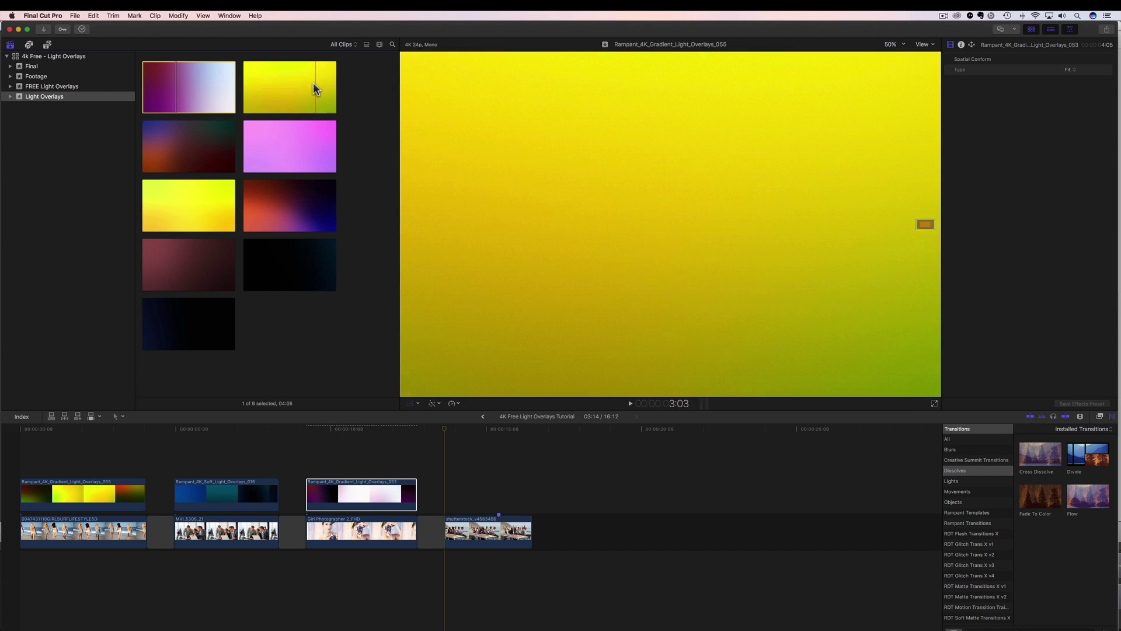
{"action": "left_click", "coordinate": [166, 145]}
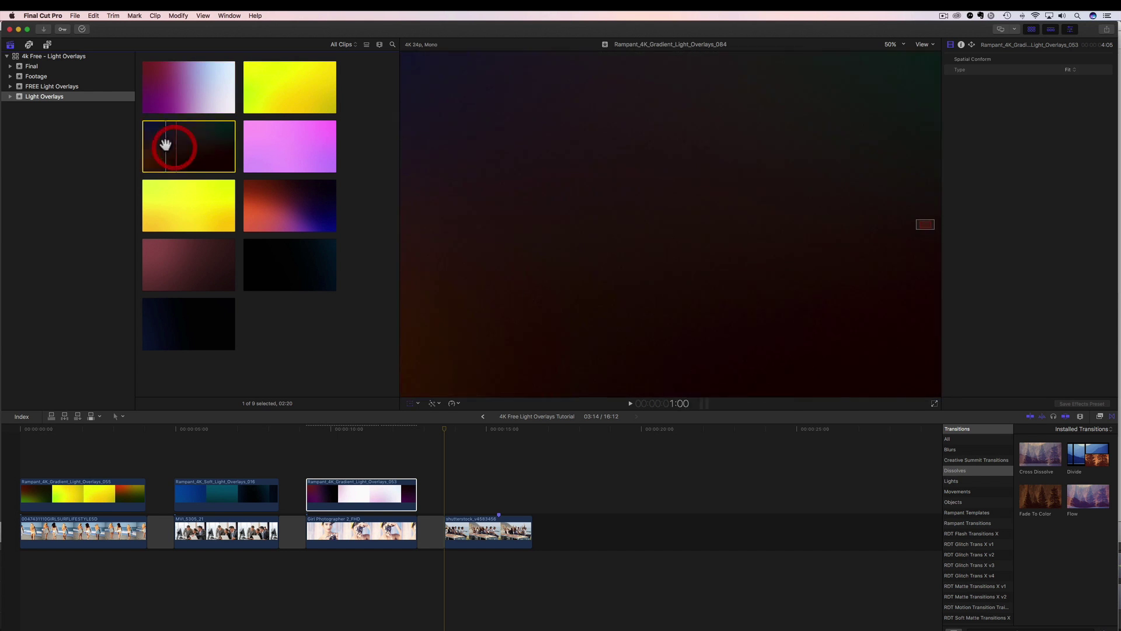
{"action": "left_click_drag", "start_coordinate": [377, 369], "coordinate": [450, 507]}
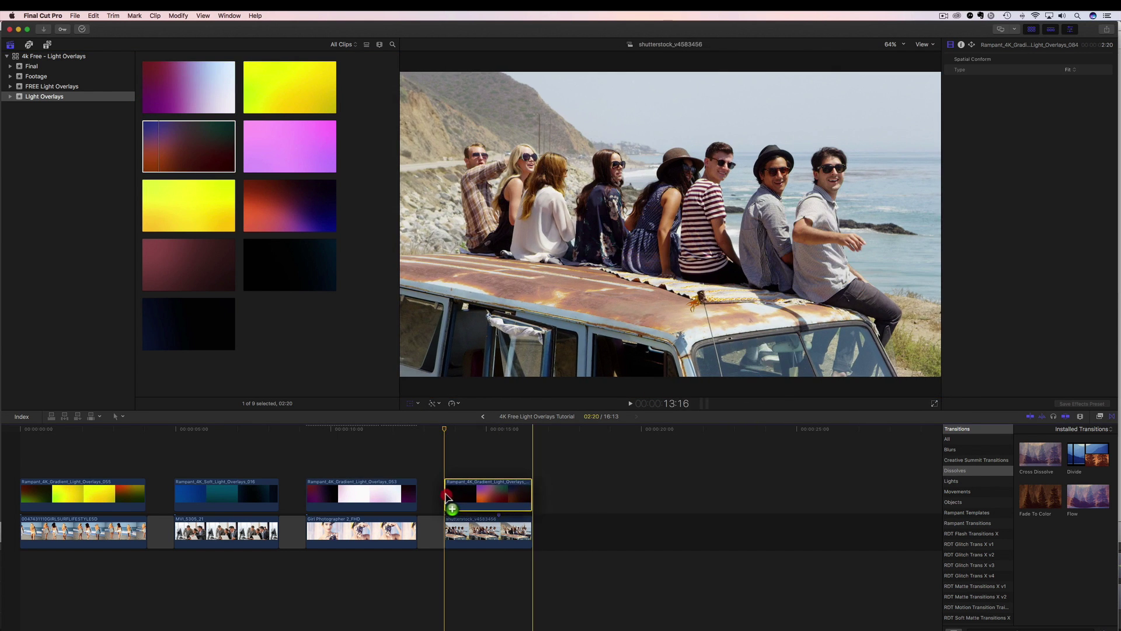
{"action": "left_click", "coordinate": [446, 489]}
{"action": "left_click", "coordinate": [474, 485]}
{"action": "left_click", "coordinate": [483, 431]}
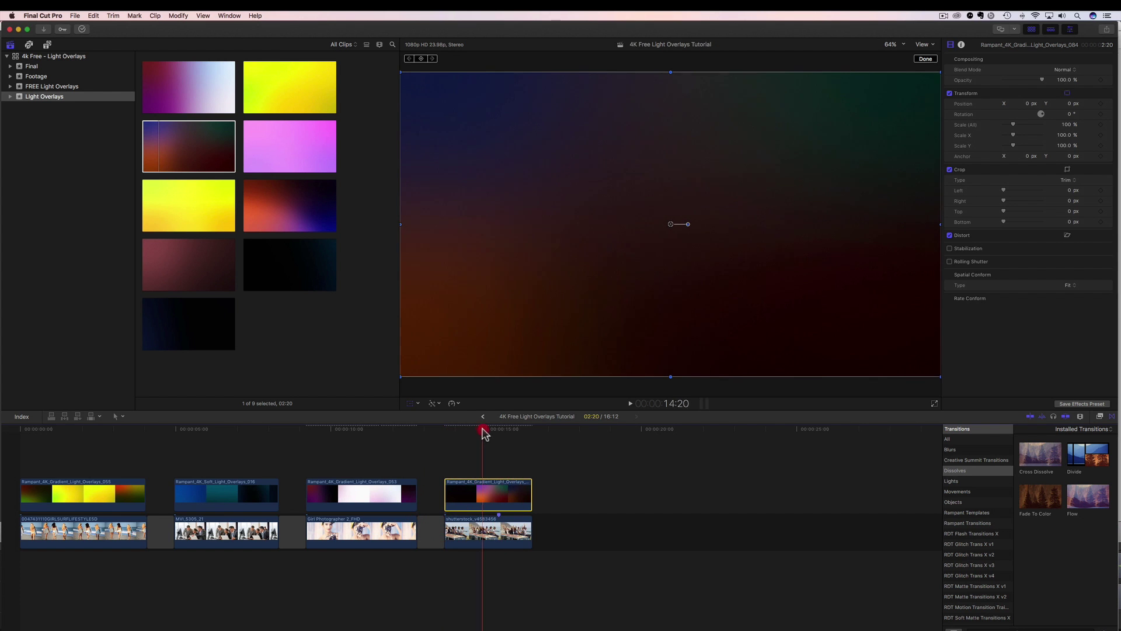
Step: Set the overlay's blend mode to Screen and play back the van clip
{"action": "left_click", "coordinate": [1072, 72]}
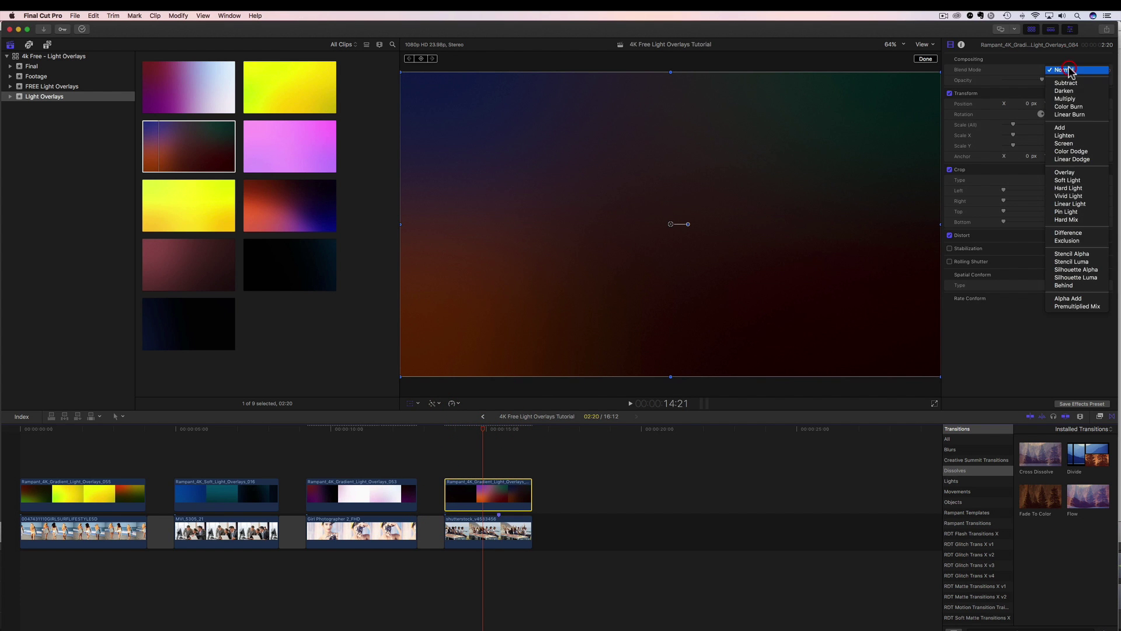
{"action": "left_click", "coordinate": [1065, 144]}
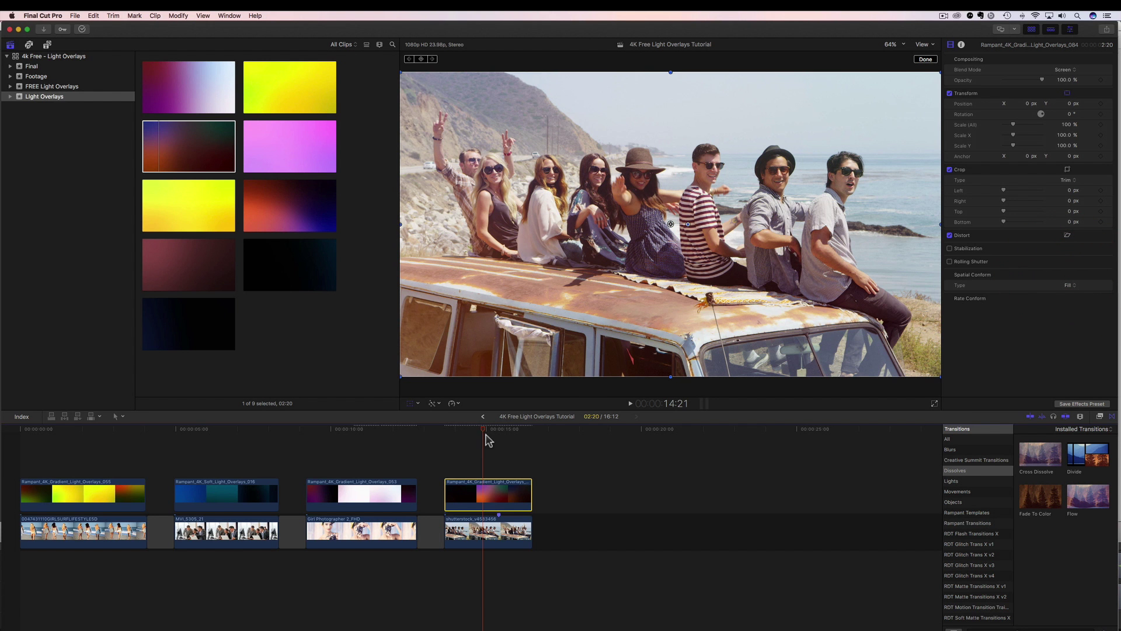
{"action": "left_click_drag", "start_coordinate": [450, 435], "coordinate": [437, 436]}
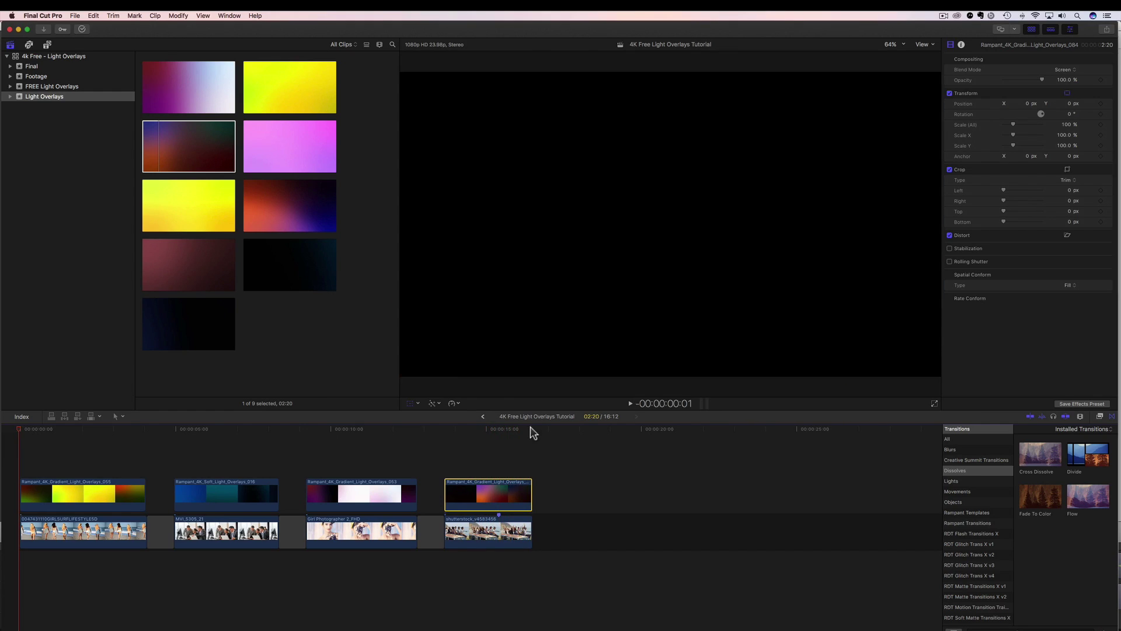
{"action": "left_click_drag", "start_coordinate": [529, 432], "coordinate": [435, 442]}
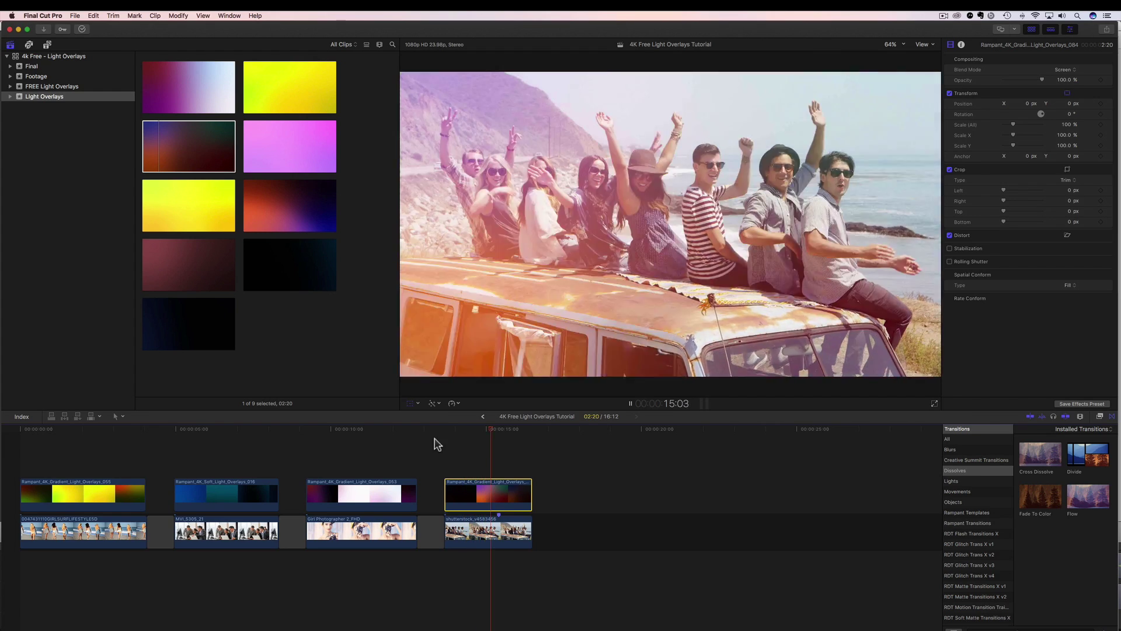
{"action": "key", "text": "space"}
{"action": "left_click_drag", "start_coordinate": [472, 439], "coordinate": [437, 447]}
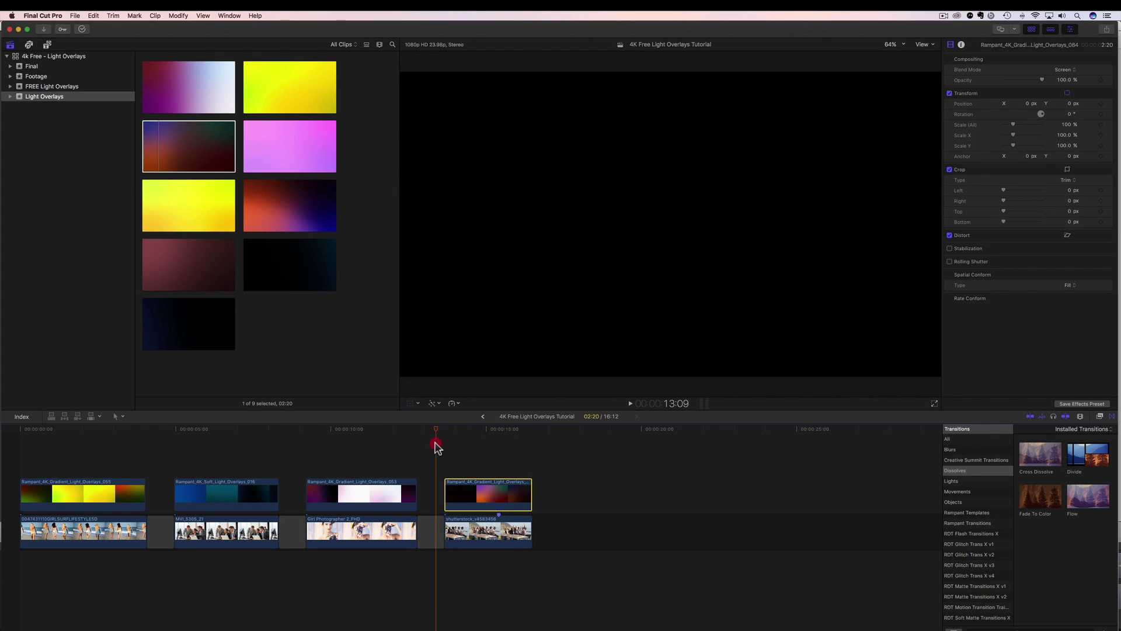